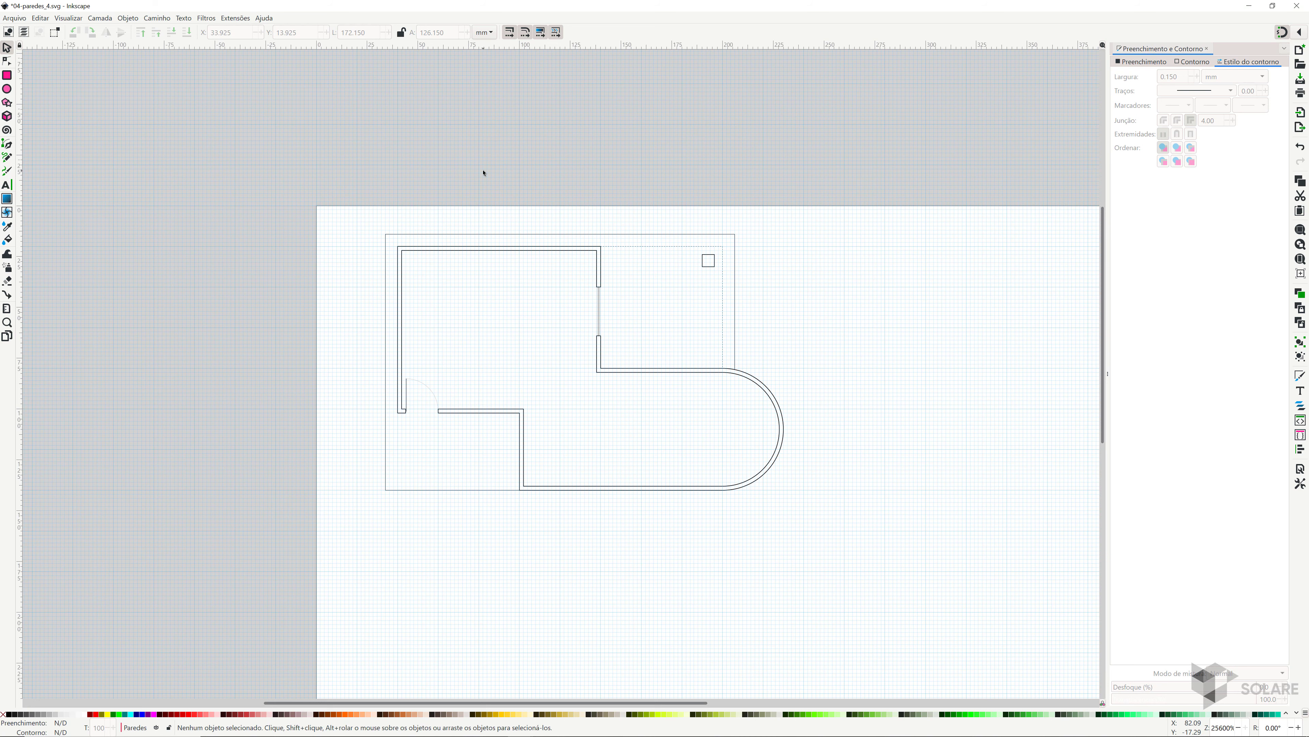
- Add the text "Escala 1:50" just below the floor plan's lower wall
{"action": "scroll", "coordinate": [596, 344], "scroll_direction": "up", "scroll_amount": 2}
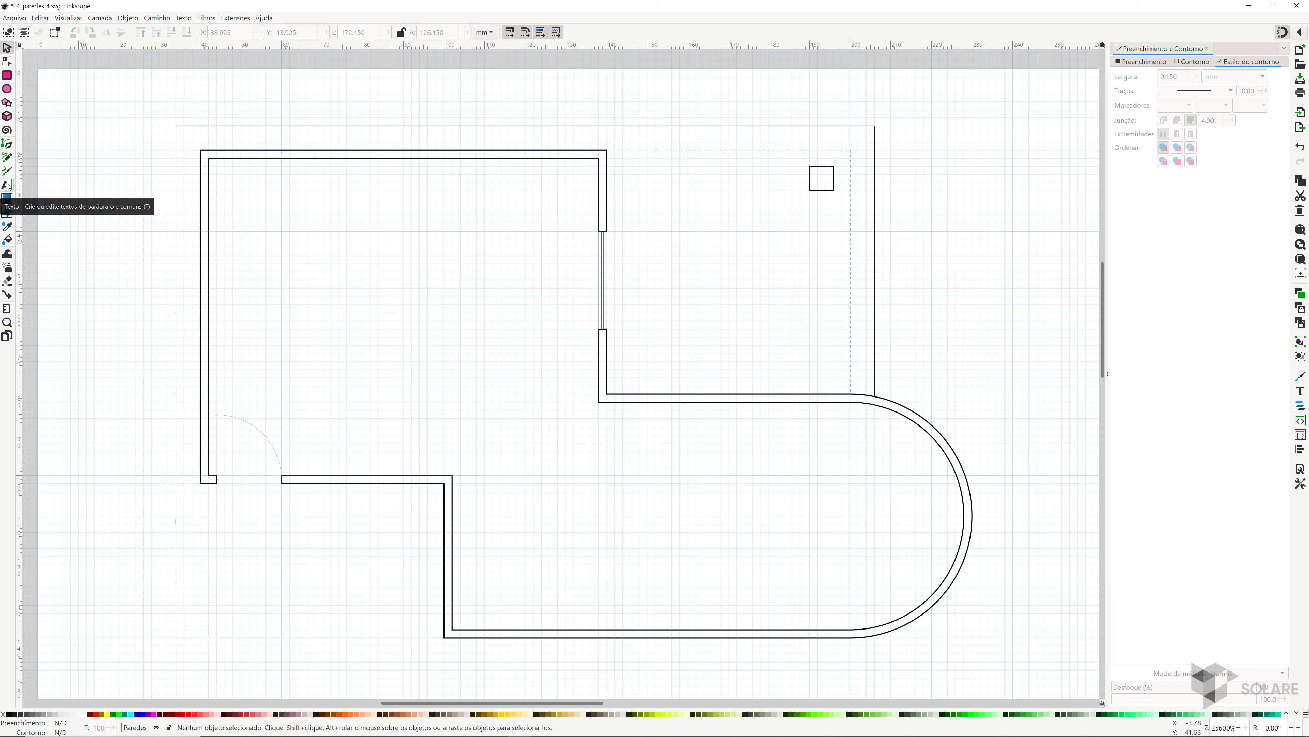
{"action": "left_click", "coordinate": [7, 185]}
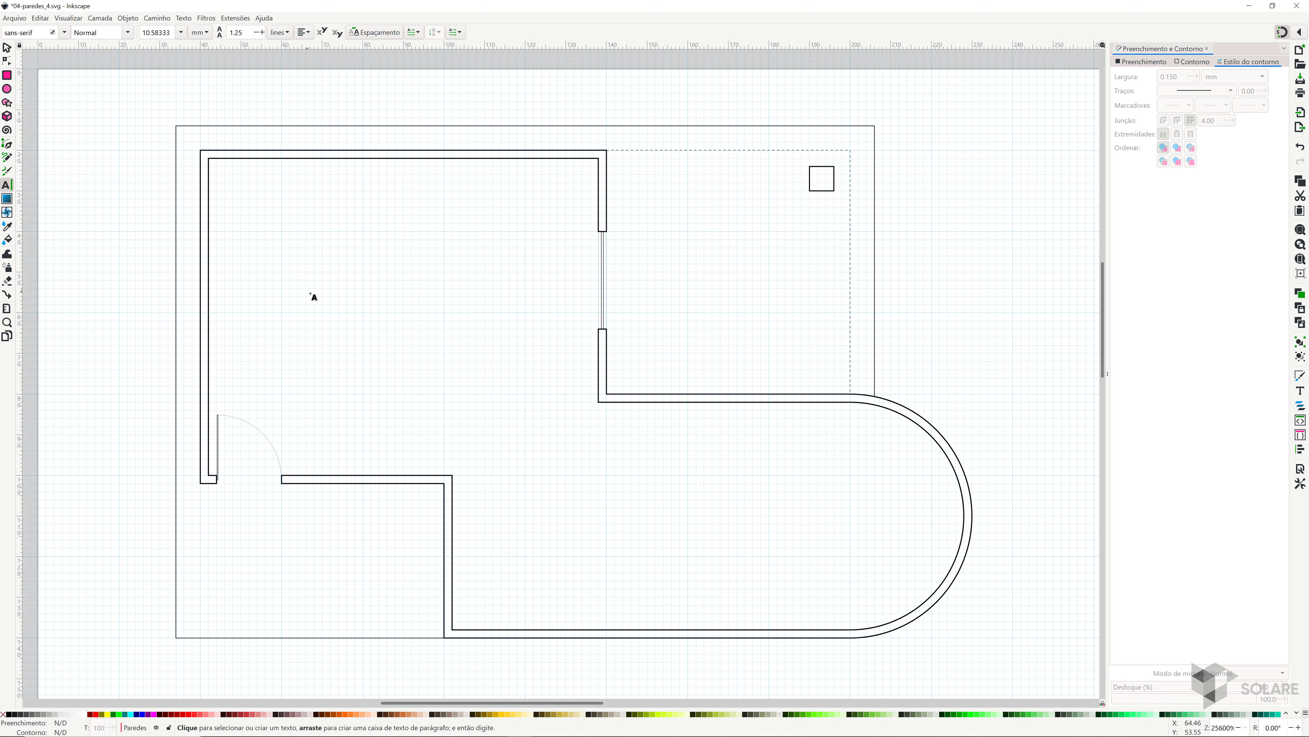
{"action": "left_click_drag", "start_coordinate": [548, 400], "coordinate": [523, 222]}
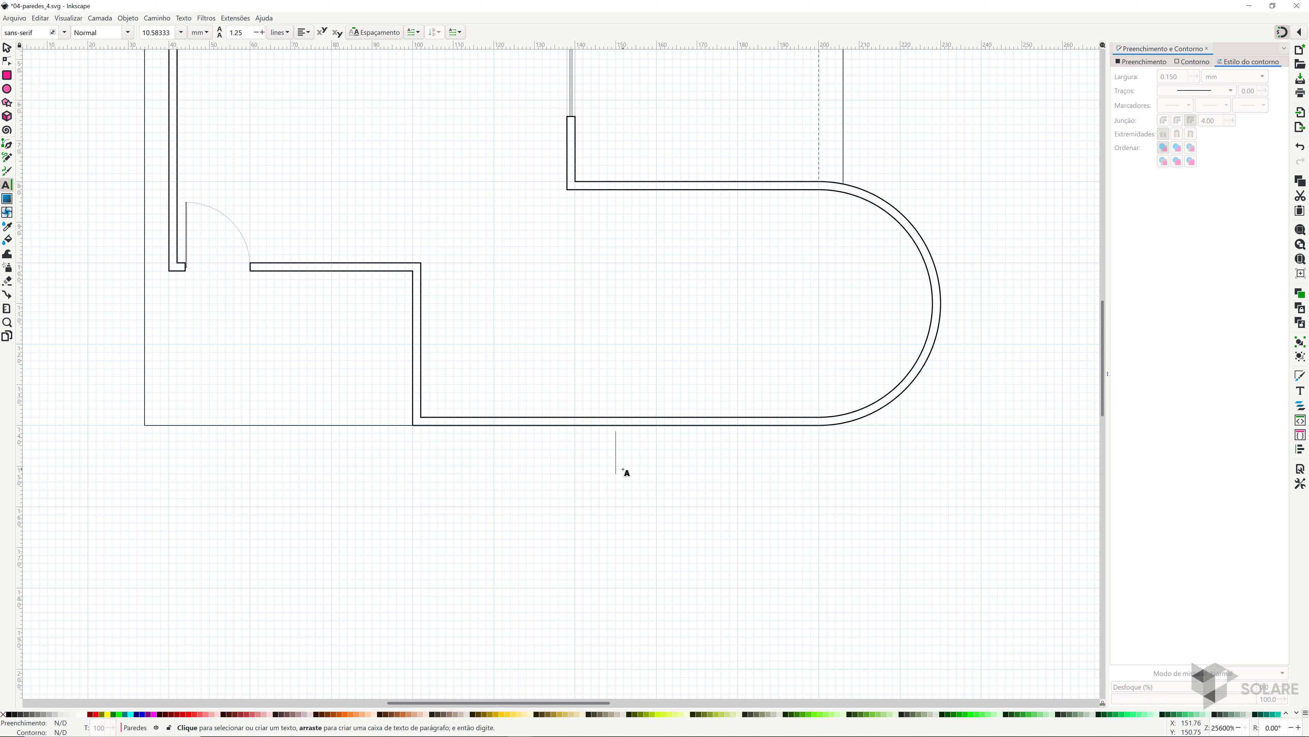
{"action": "type", "text": "Escala "}
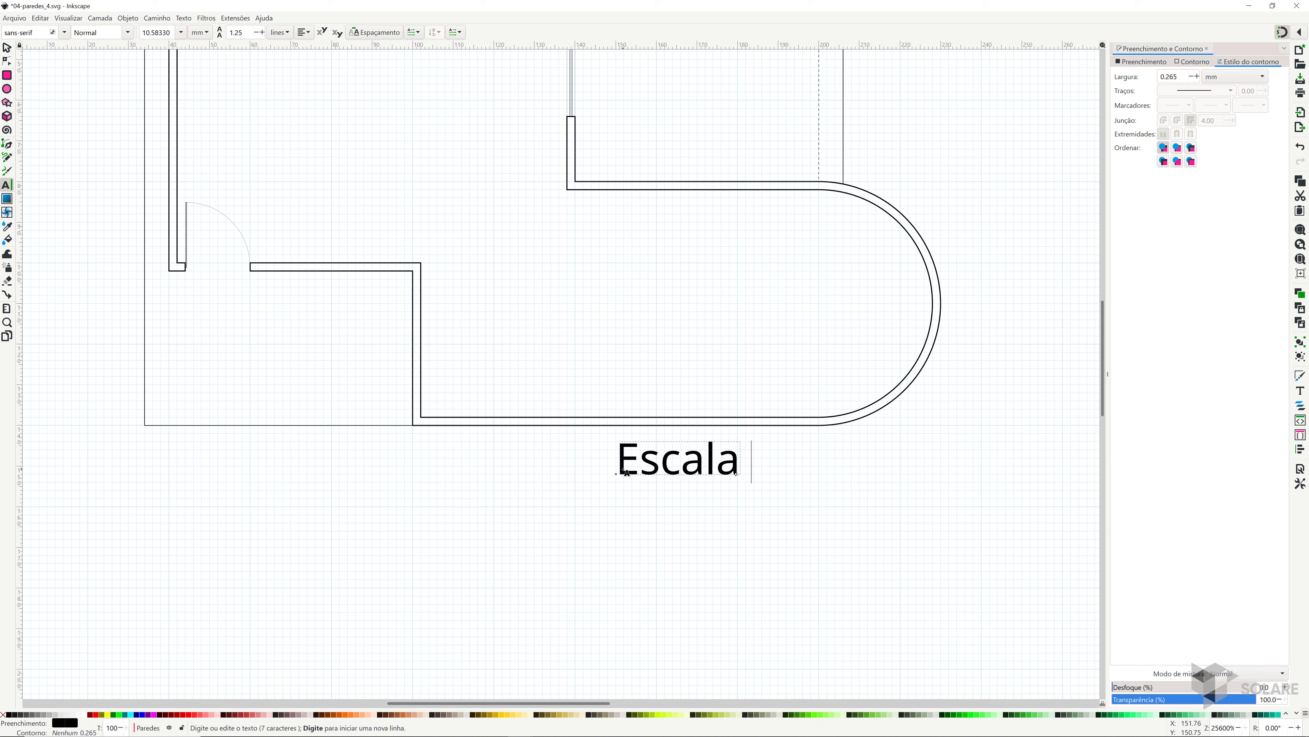
{"action": "type", "text": "1:50"}
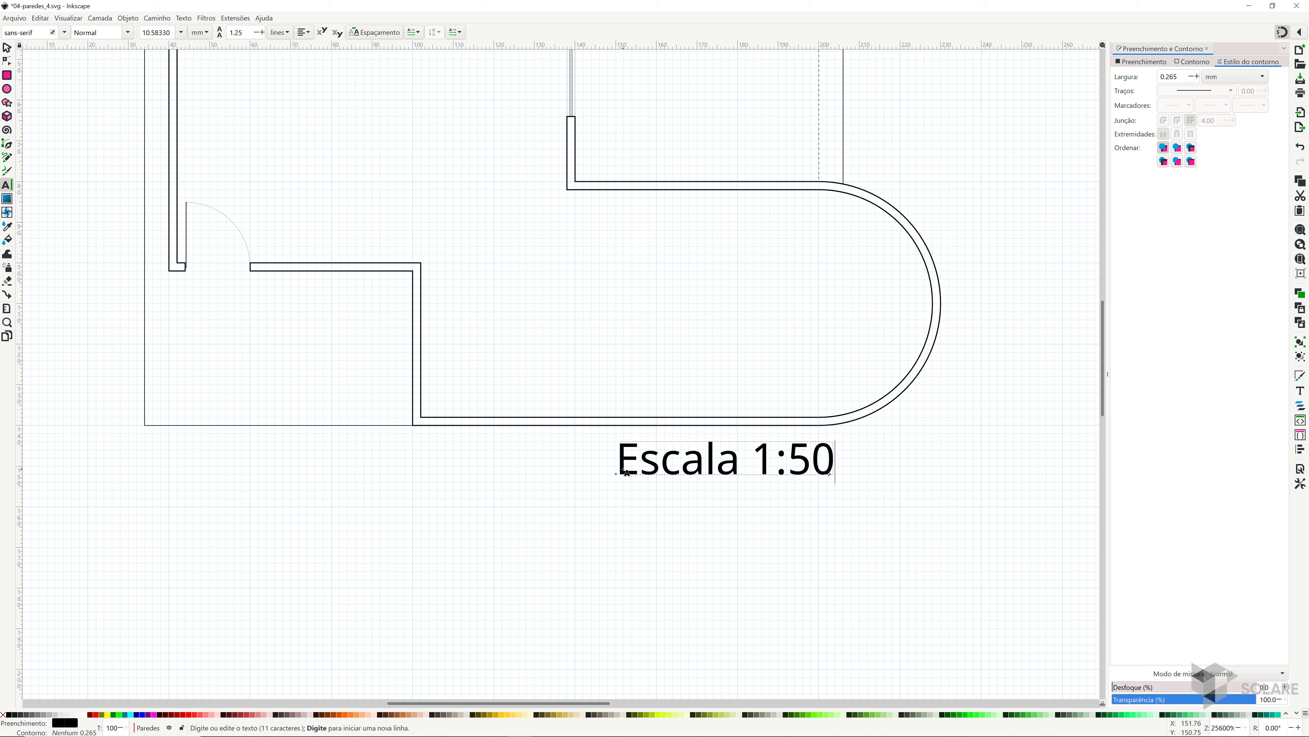
- Set the font of the whole "Escala 1:50" text to Caveat
{"action": "key", "text": "ctrl+a"}
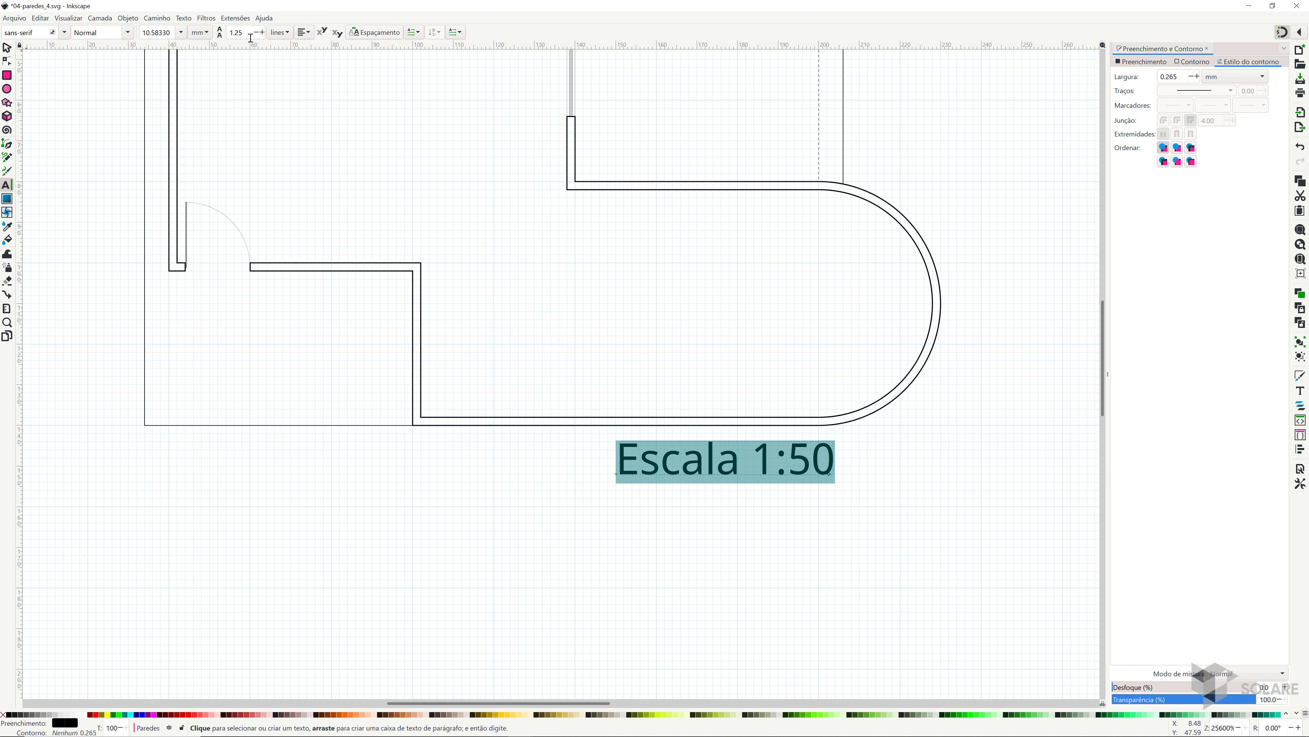
{"action": "left_click", "coordinate": [65, 32]}
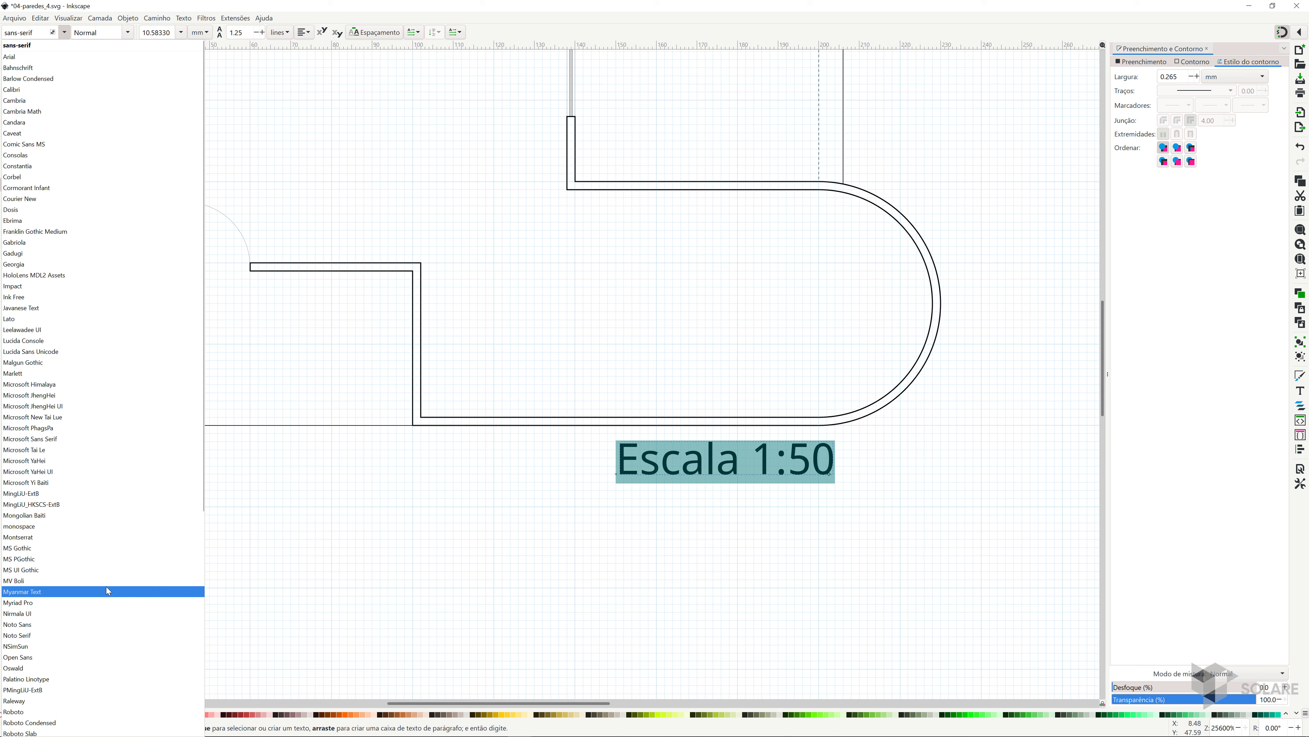
{"action": "left_click", "coordinate": [98, 624]}
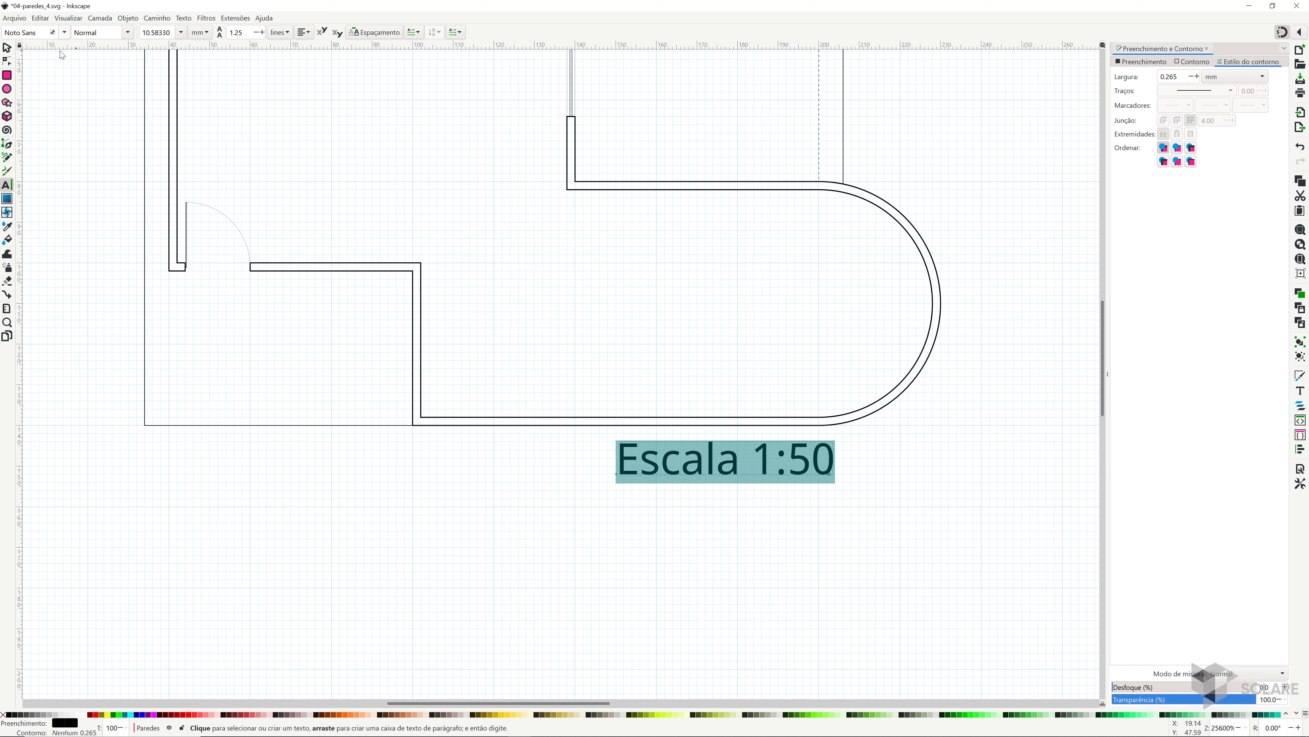
{"action": "left_click", "coordinate": [65, 32]}
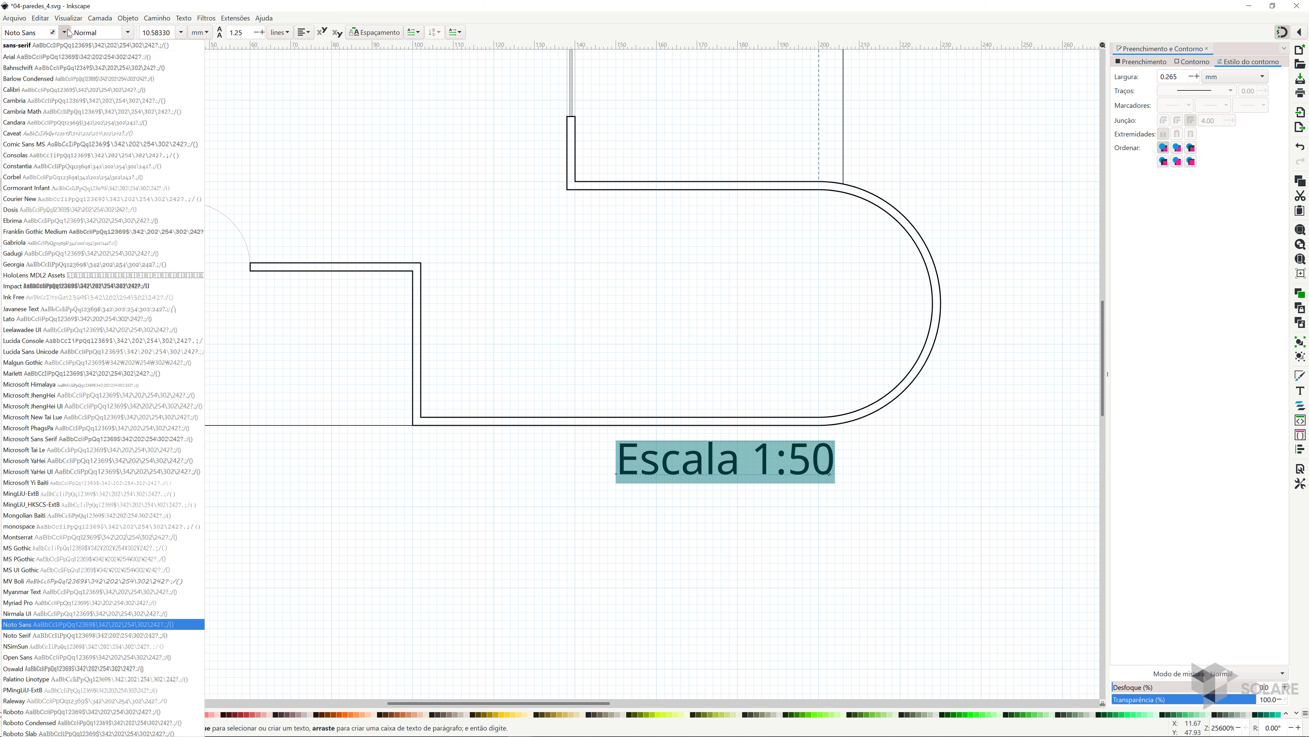
{"action": "left_click", "coordinate": [65, 33]}
{"action": "left_click", "coordinate": [65, 32]}
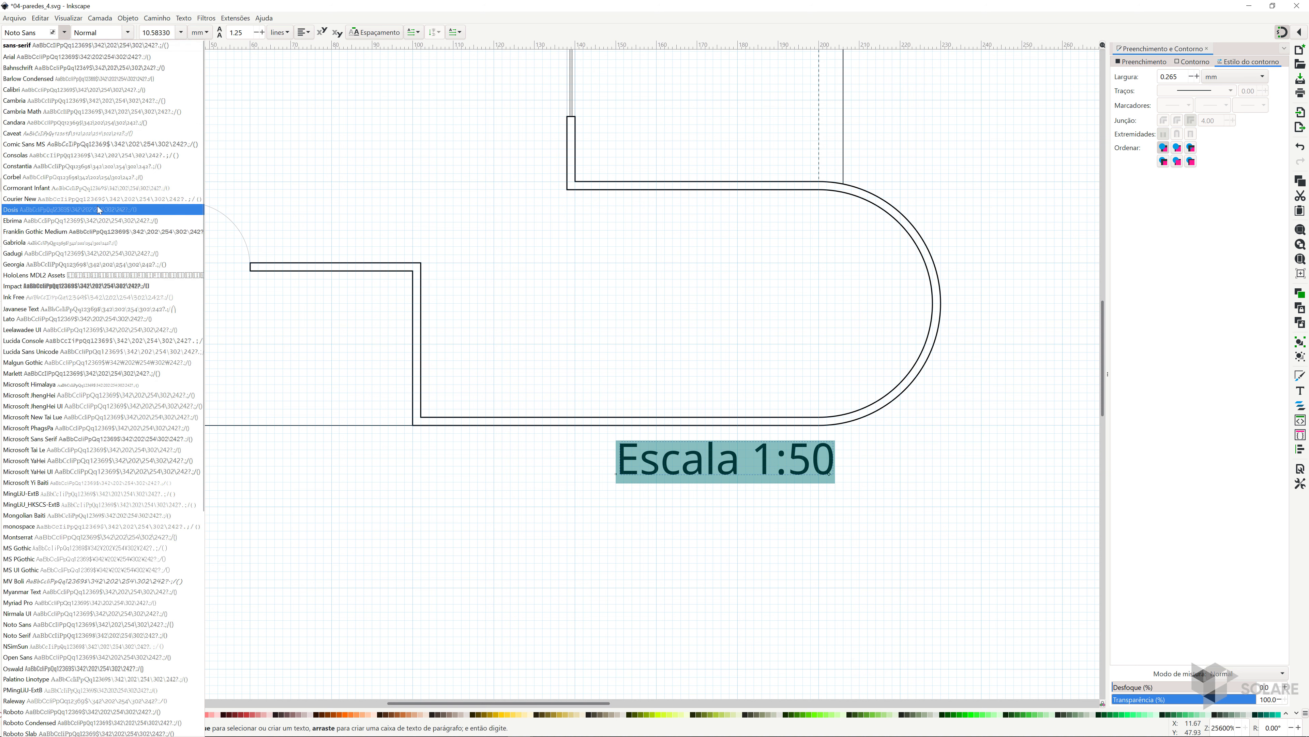
{"action": "left_click", "coordinate": [88, 135]}
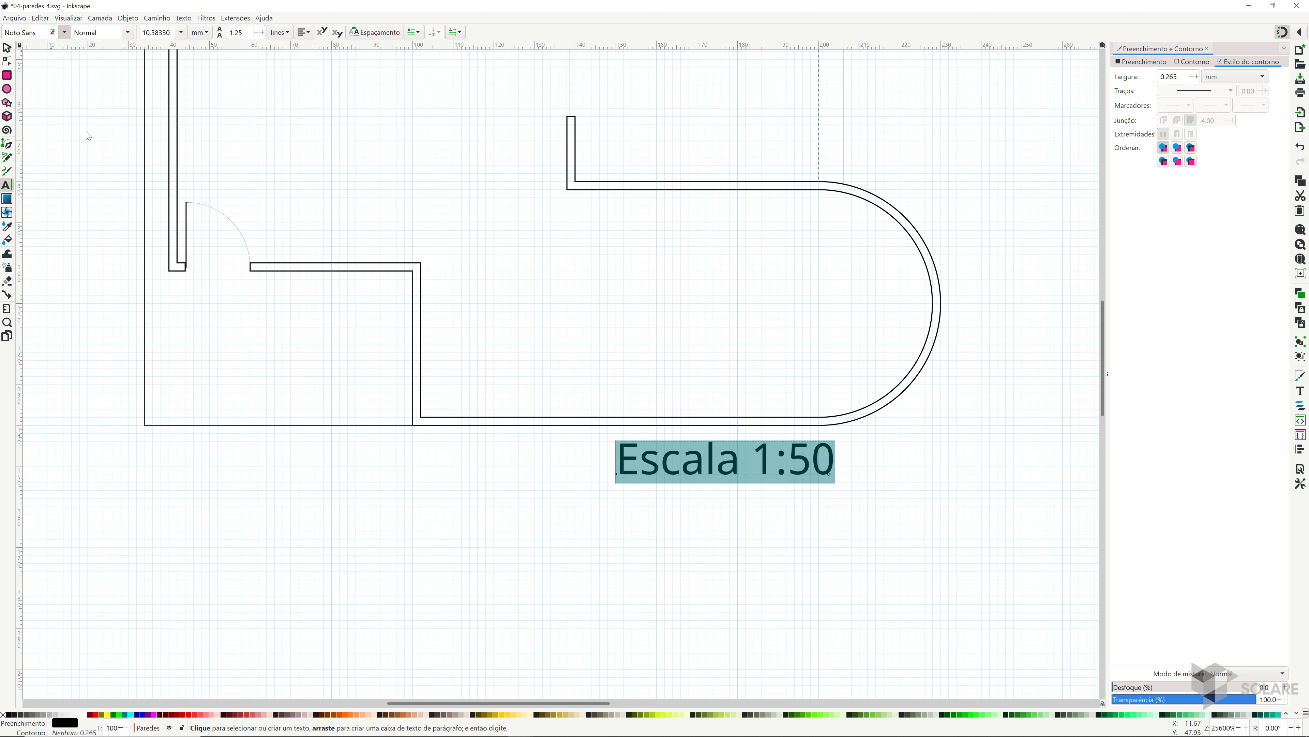
- Move the "Escala 1:50" label slightly along the lower wall to about X 160.9, Y 144.8 mm and deselect it
{"action": "left_click", "coordinate": [8, 47]}
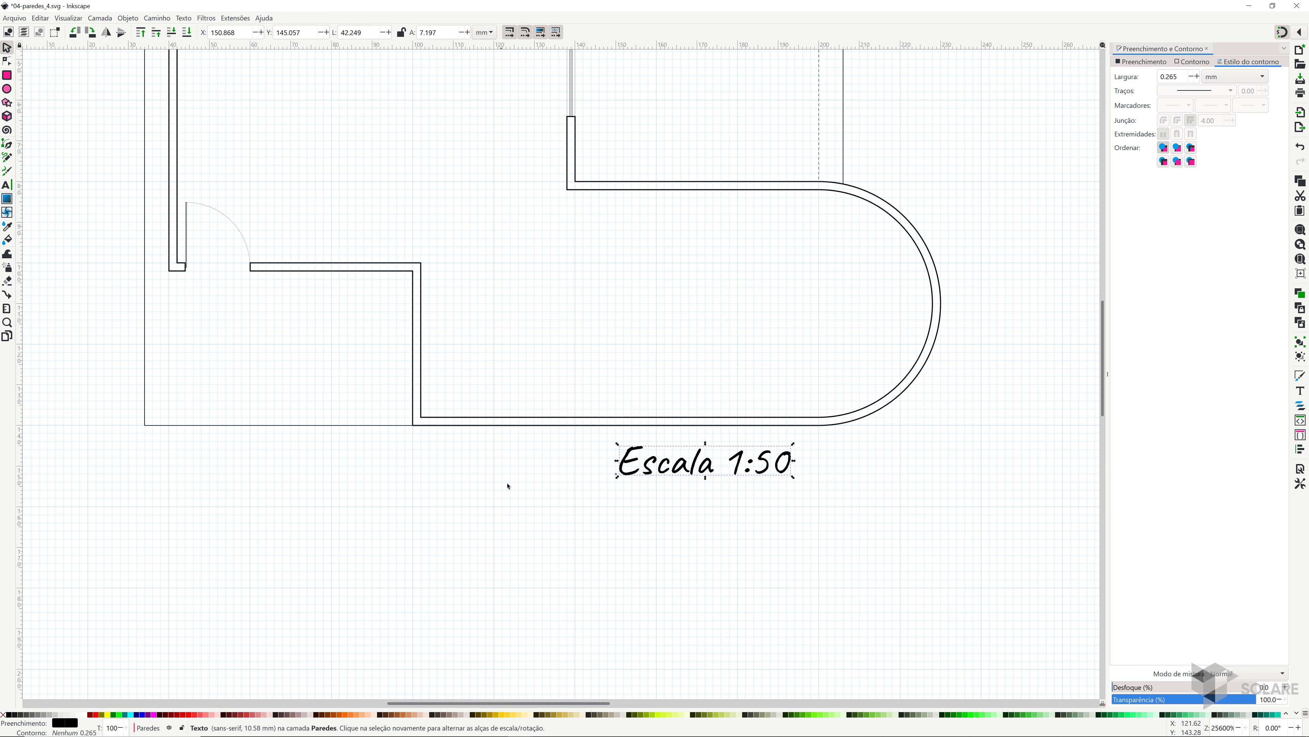
{"action": "left_click", "coordinate": [667, 508]}
{"action": "left_click_drag", "start_coordinate": [691, 472], "coordinate": [728, 470]}
{"action": "scroll", "coordinate": [571, 471], "scroll_direction": "down", "scroll_amount": 3}
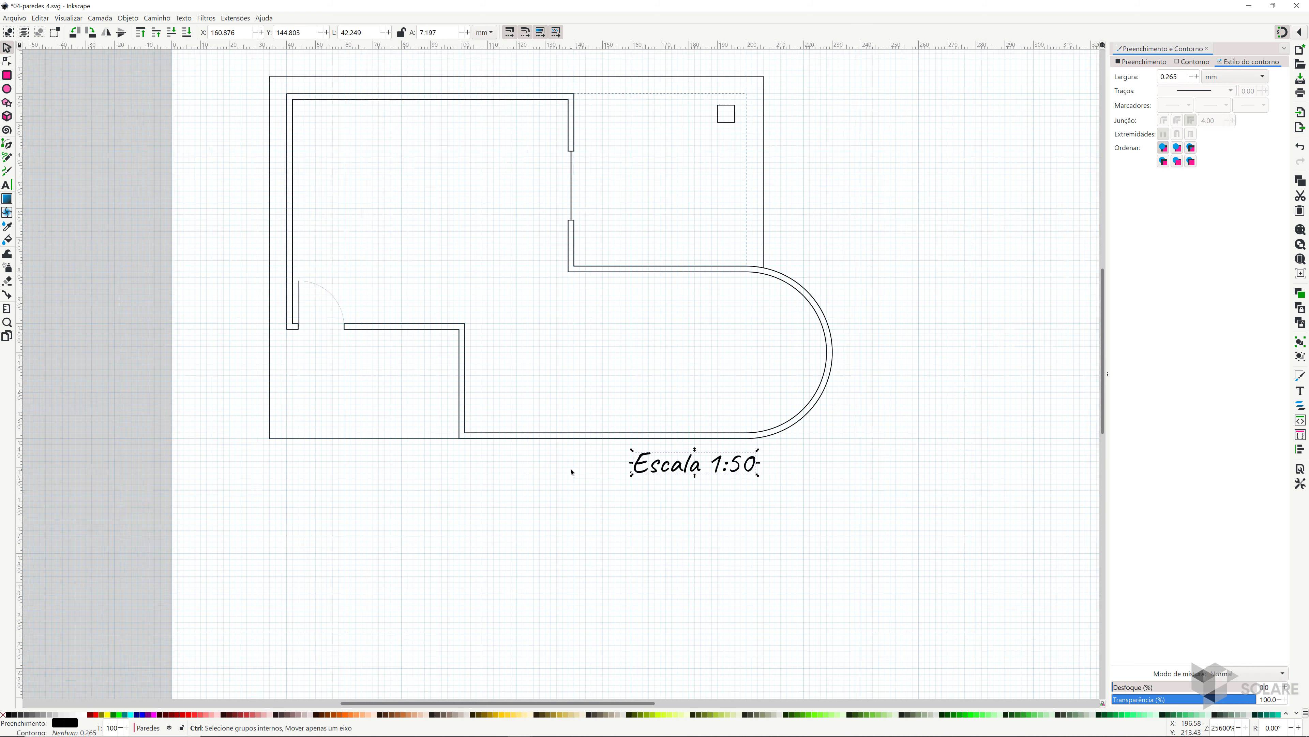
{"action": "scroll", "coordinate": [569, 477], "scroll_direction": "up", "scroll_amount": 2}
{"action": "left_click", "coordinate": [566, 485]}
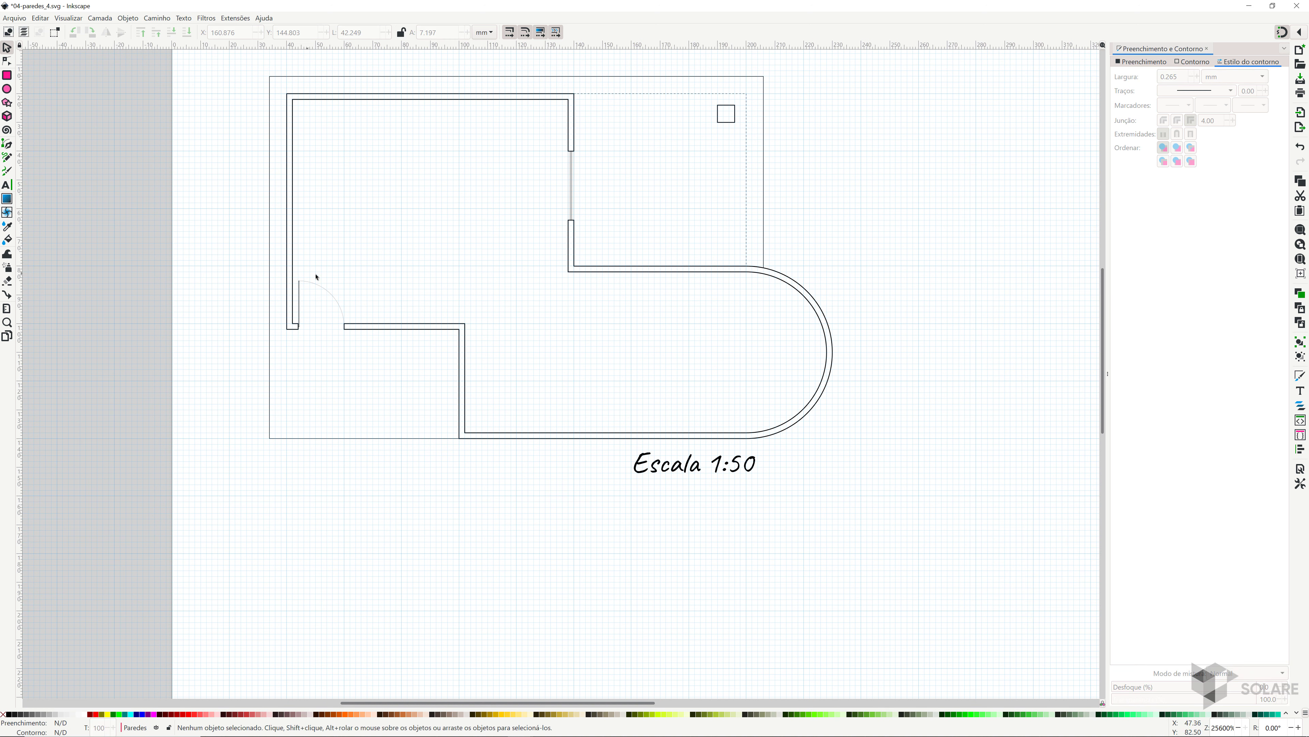
- Create a paragraph text frame below the floor plan and enter "Layout para sala comercial;" in it
{"action": "left_click", "coordinate": [6, 186]}
{"action": "left_click_drag", "start_coordinate": [340, 500], "coordinate": [626, 644]}
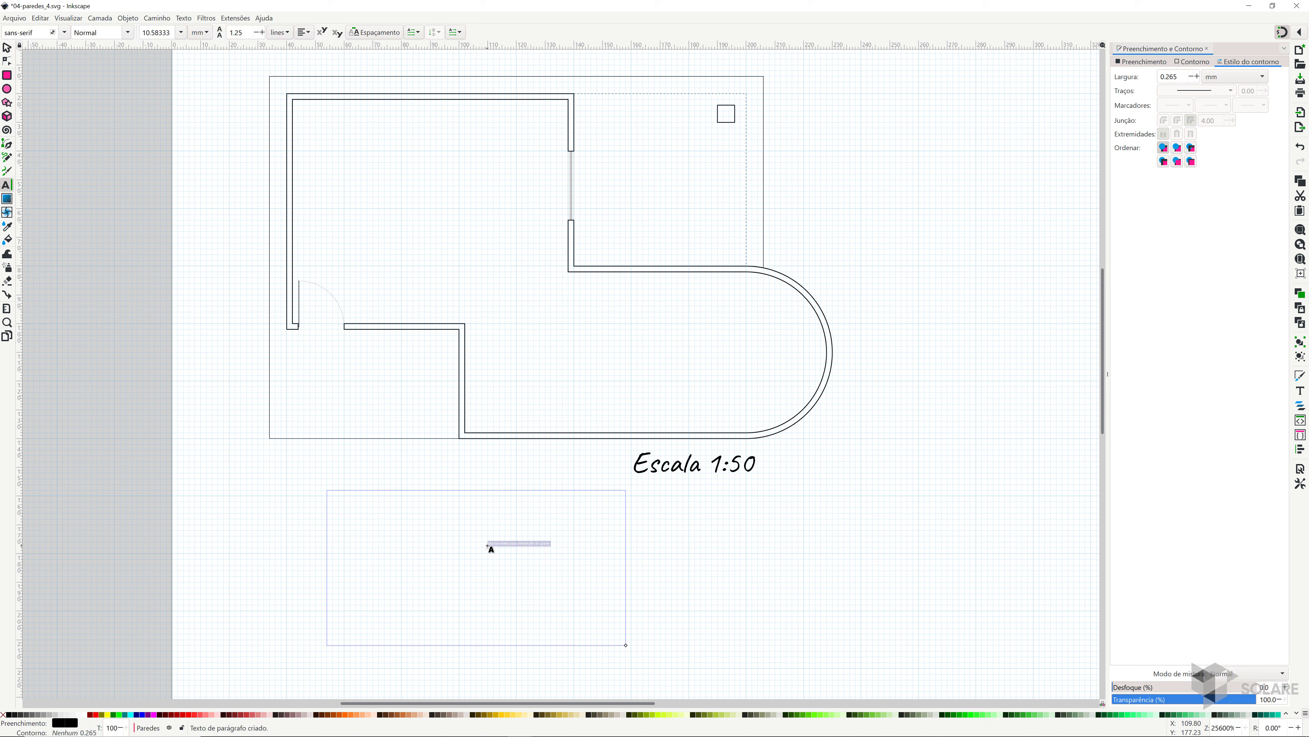
{"action": "type", "text": "Layout p"}
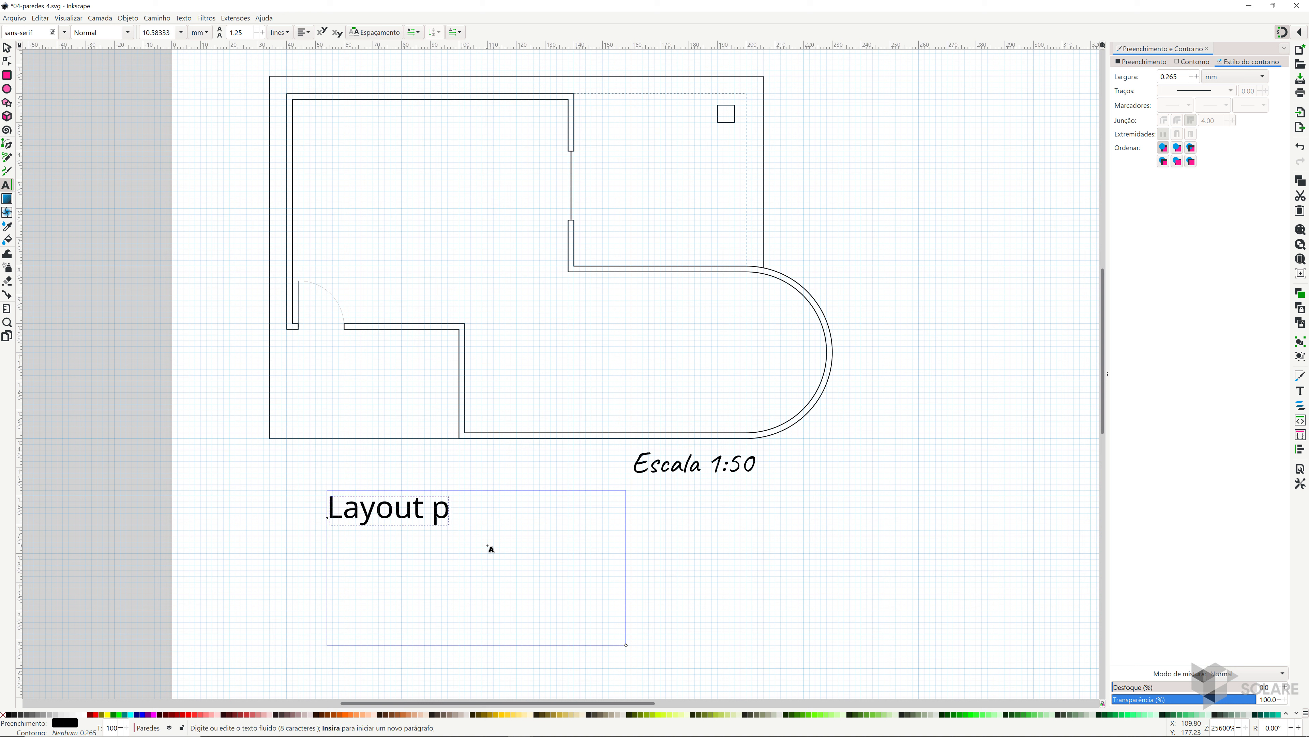
{"action": "key", "text": "BackSpace"}
{"action": "type", "text": "para "}
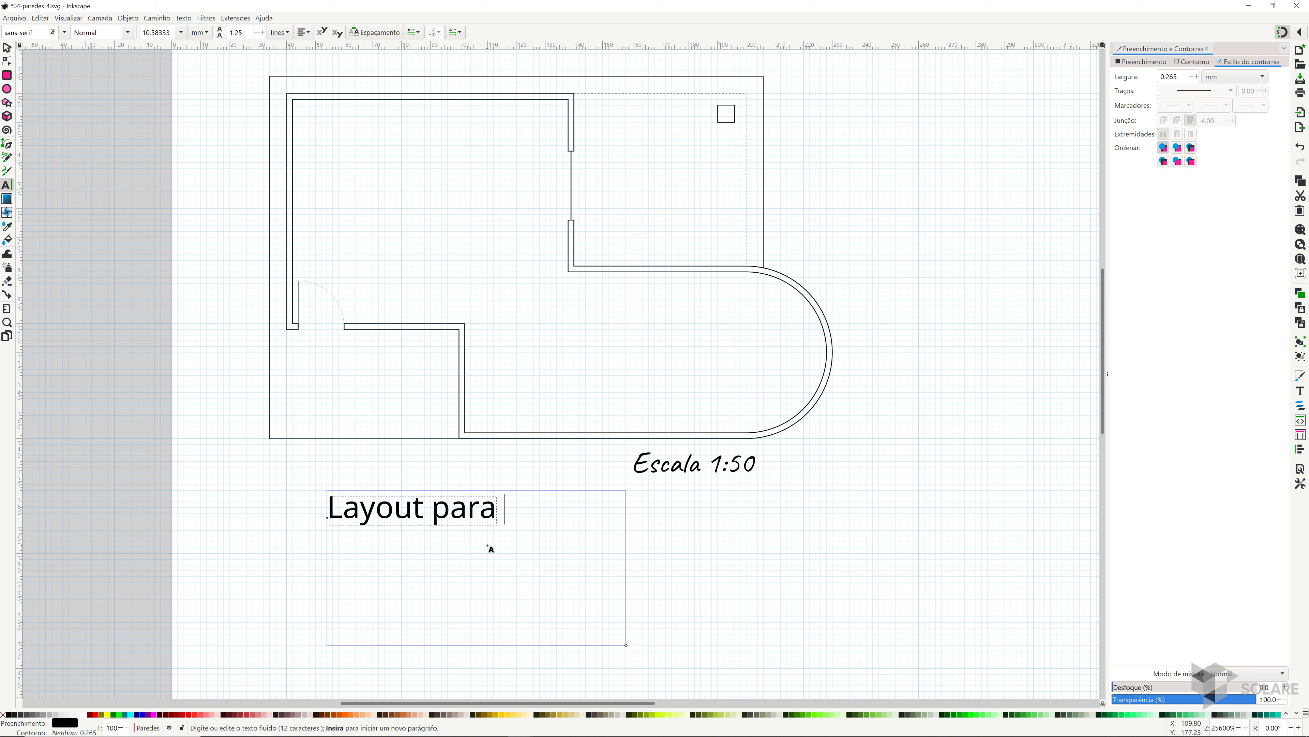
{"action": "type", "text": "sala comercial;"}
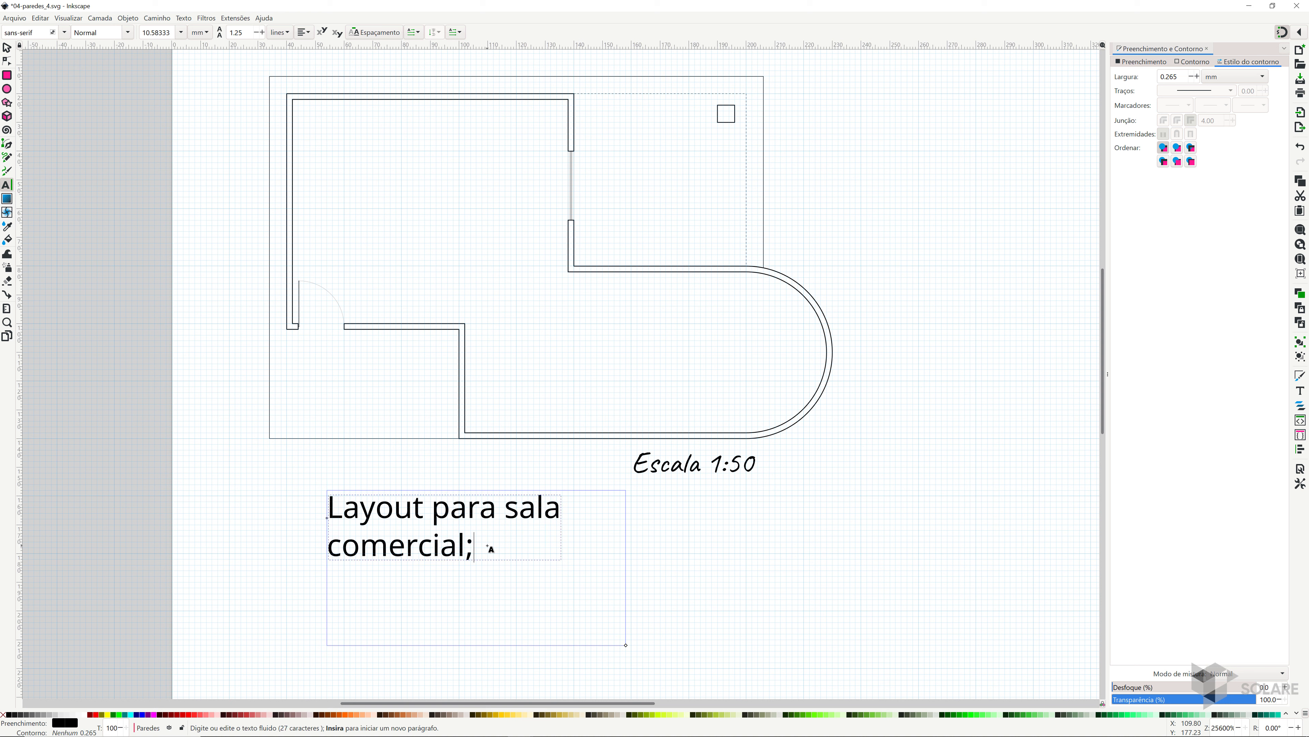
- Replace the semicolon ending the paragraph with a period and add the sentence "Em escala."
{"action": "key", "text": "BackSpace"}
{"action": "type", "text": ". "}
{"action": "type", "text": "Na e"}
{"action": "key", "text": "BackSpace"}
{"action": "key", "text": "BackSpace"}
{"action": "key", "text": "BackSpace"}
{"action": "key", "text": "BackSpace"}
{"action": "type", "text": "Em "}
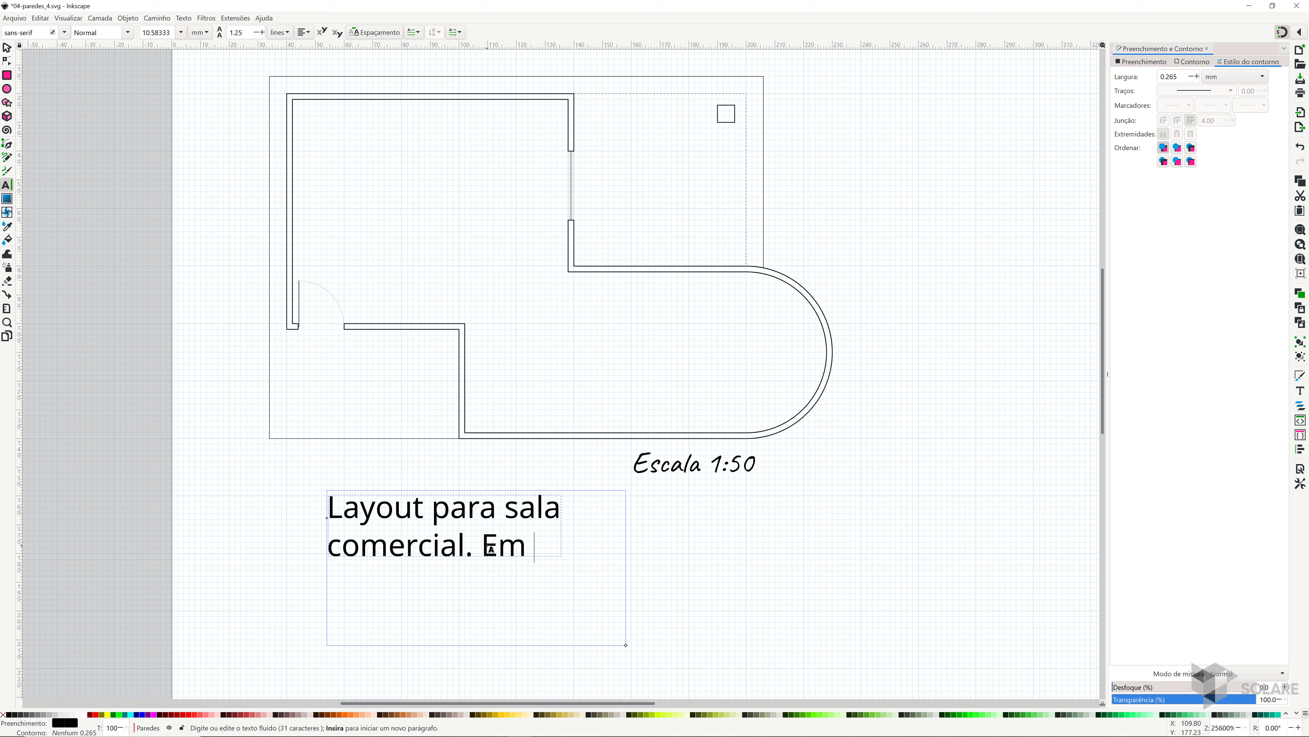
{"action": "type", "text": "escala."}
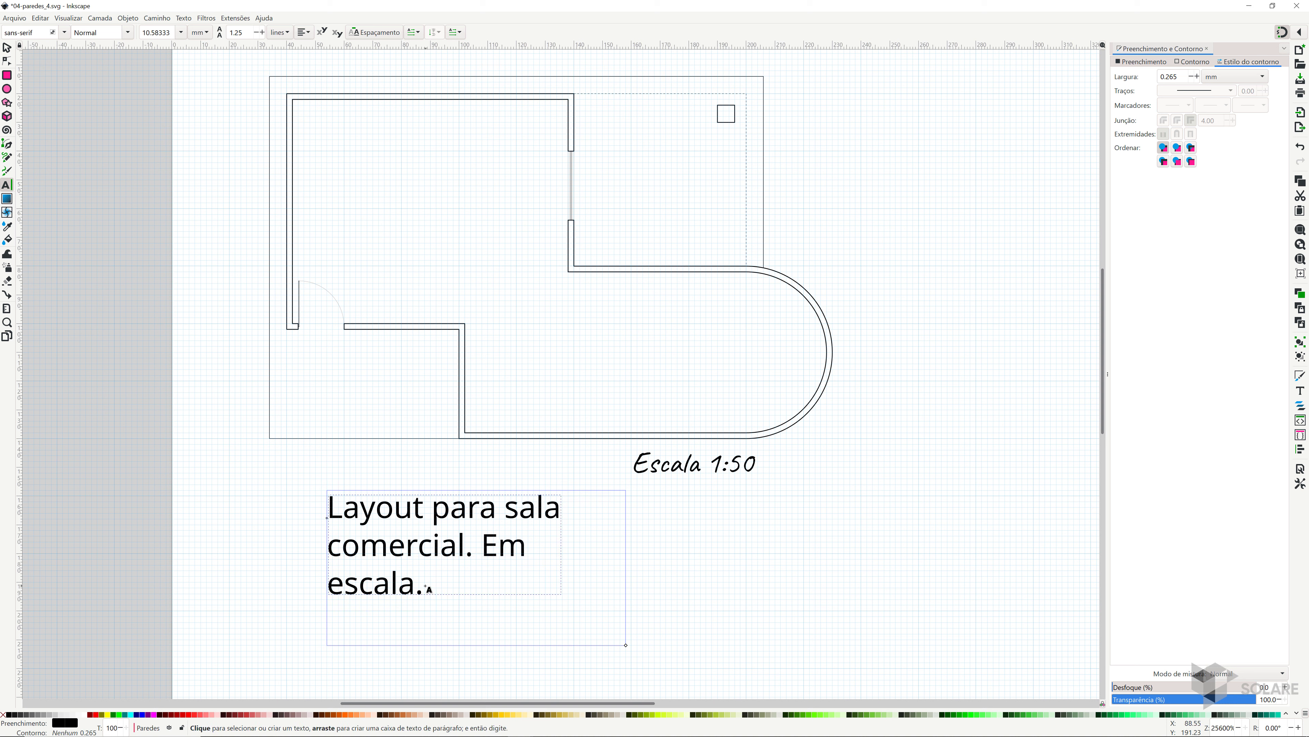
- Format the whole "Layout para sala comercial. Em escala." paragraph in Caveat with a font size of 4 mm
{"action": "mouse_move", "coordinate": [425, 588]}
{"action": "left_mouse_down"}
{"action": "mouse_move", "coordinate": [330, 516]}
{"action": "mouse_move", "coordinate": [430, 583]}
{"action": "left_mouse_up"}
{"action": "left_click", "coordinate": [330, 511]}
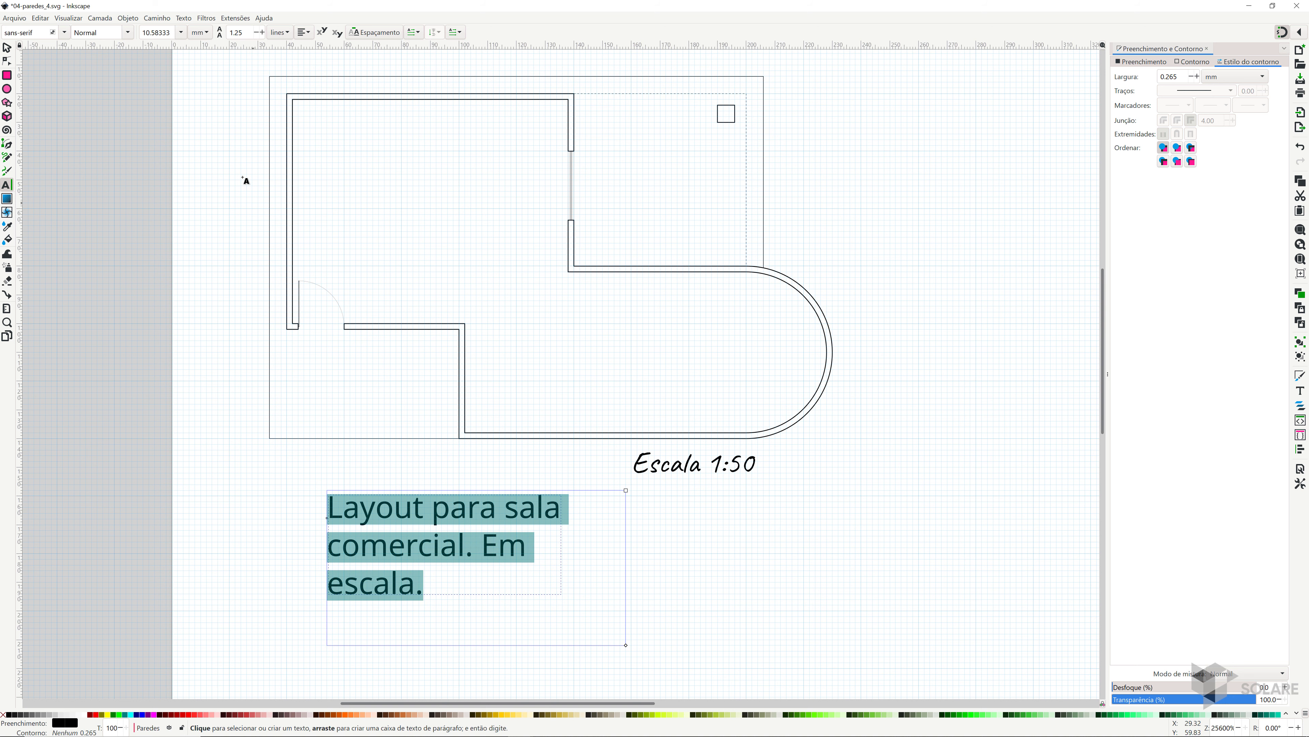
{"action": "left_click", "coordinate": [65, 33]}
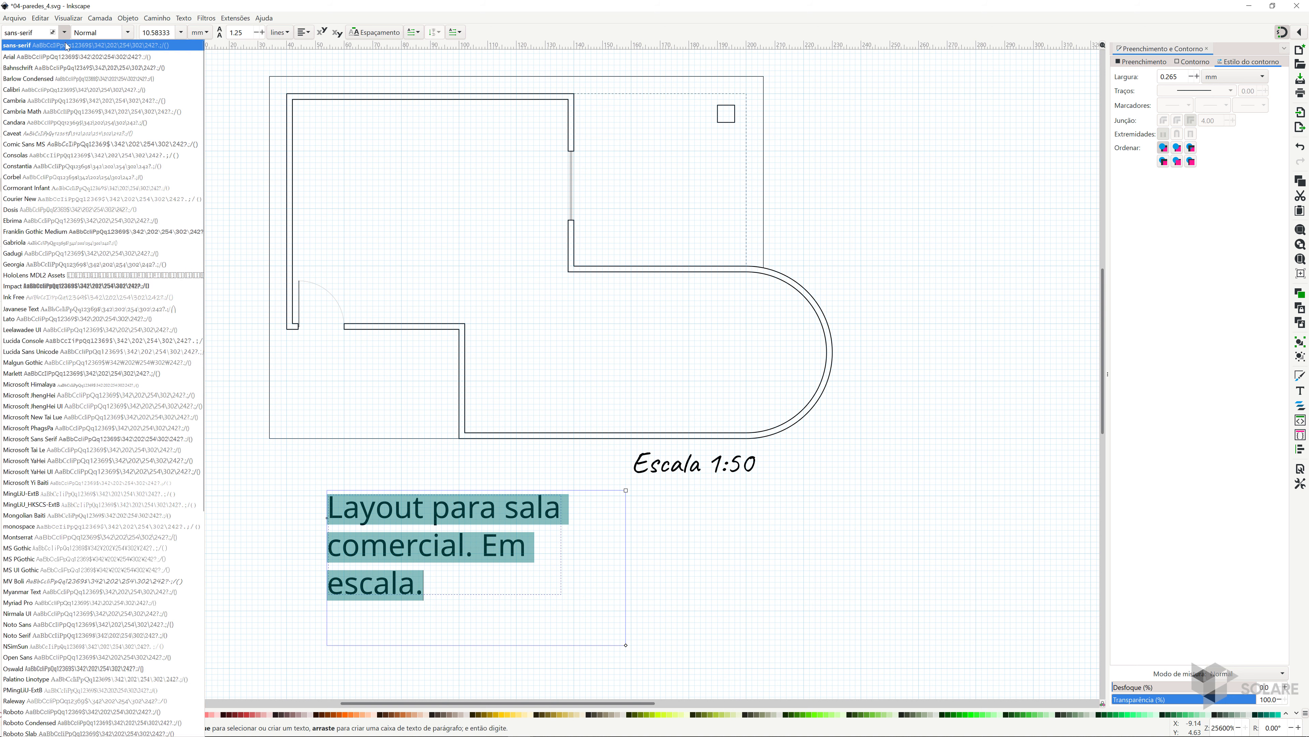
{"action": "left_click", "coordinate": [87, 133]}
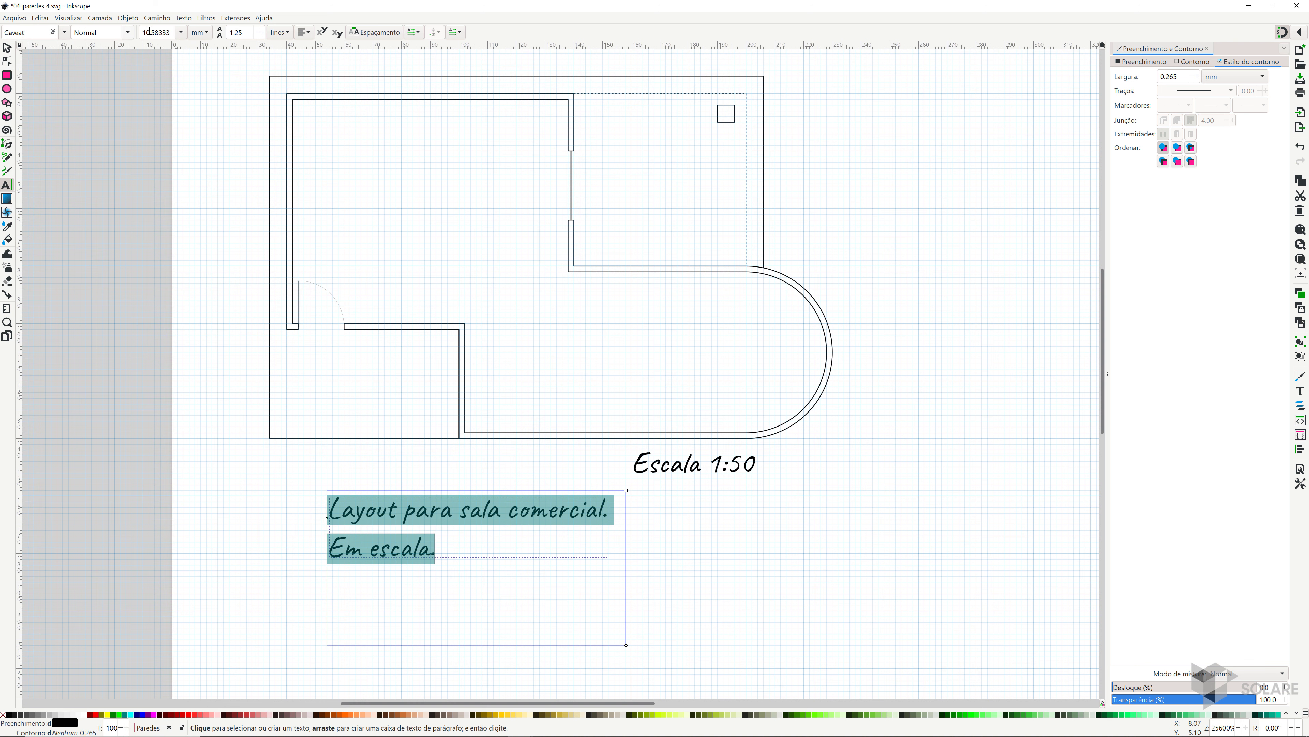
{"action": "left_click", "coordinate": [181, 32]}
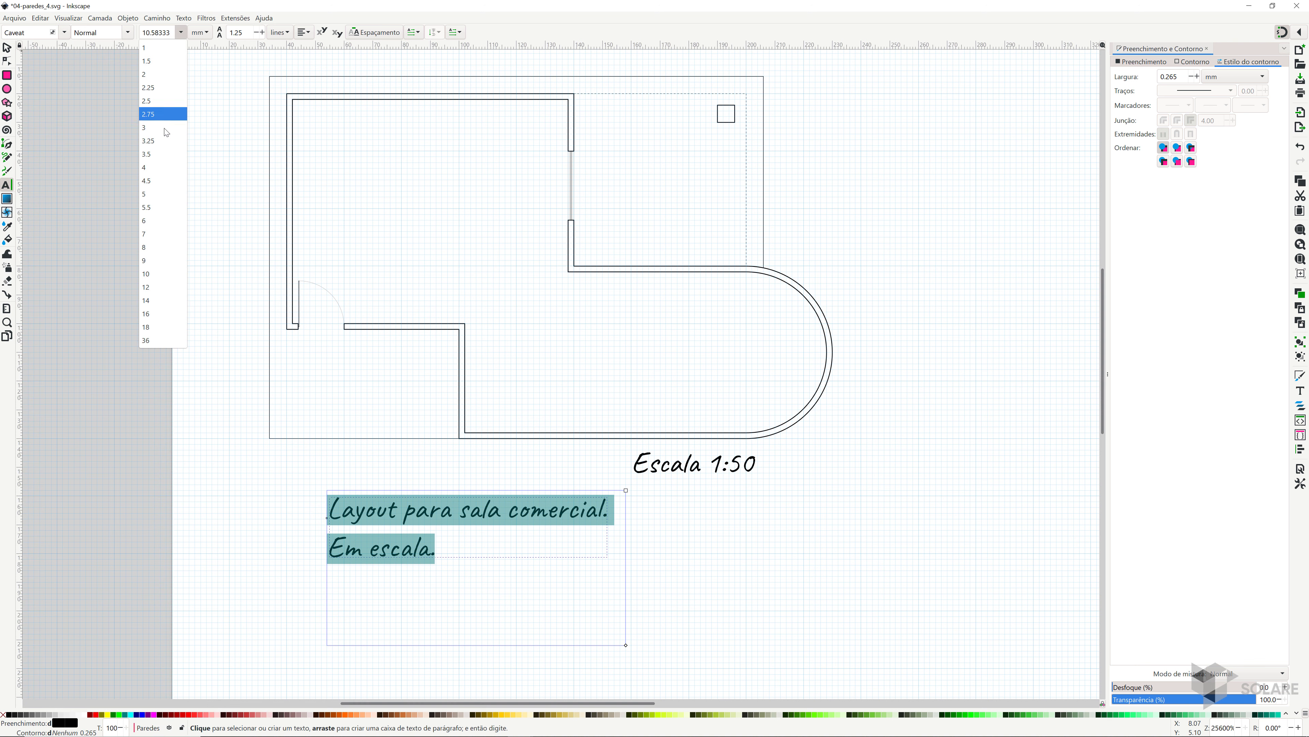
{"action": "left_click", "coordinate": [165, 169]}
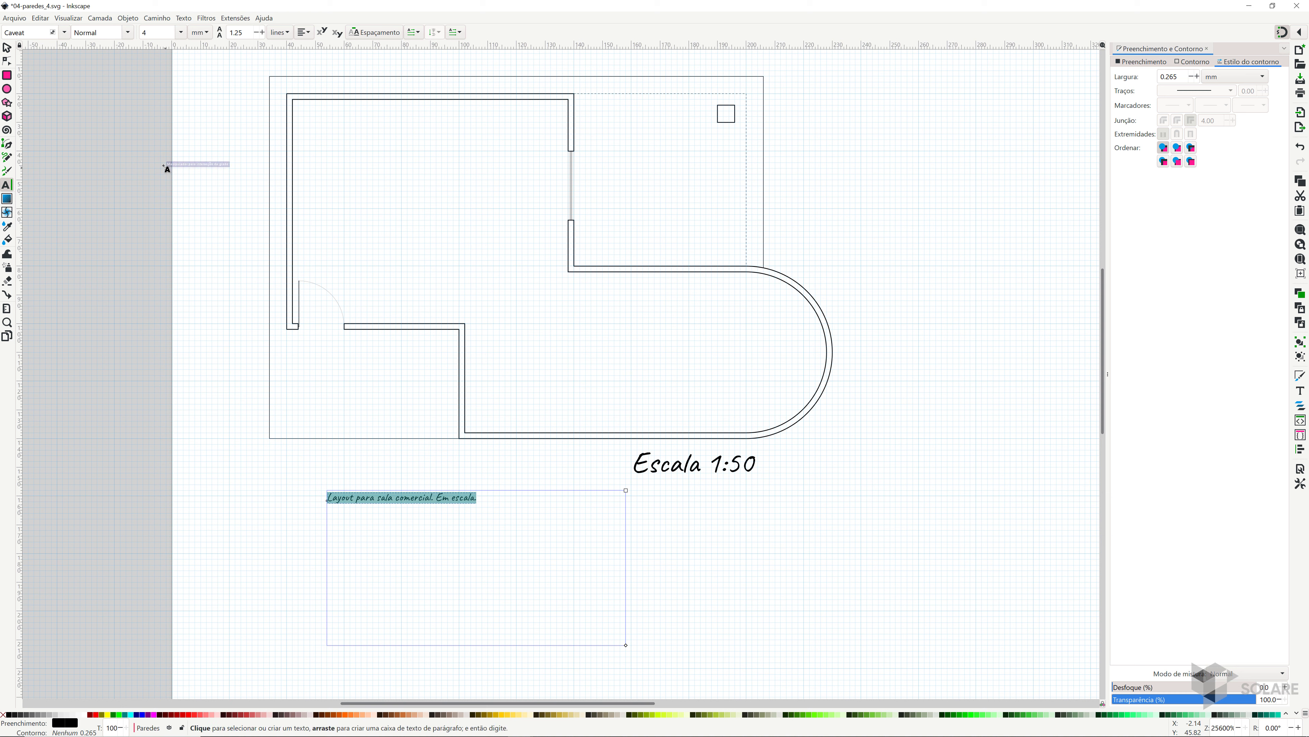
- Move the small paragraph directly under the "Escala 1:50" label, at about X 160.4, Y 154.4 mm, and deselect it
{"action": "left_click", "coordinate": [6, 48]}
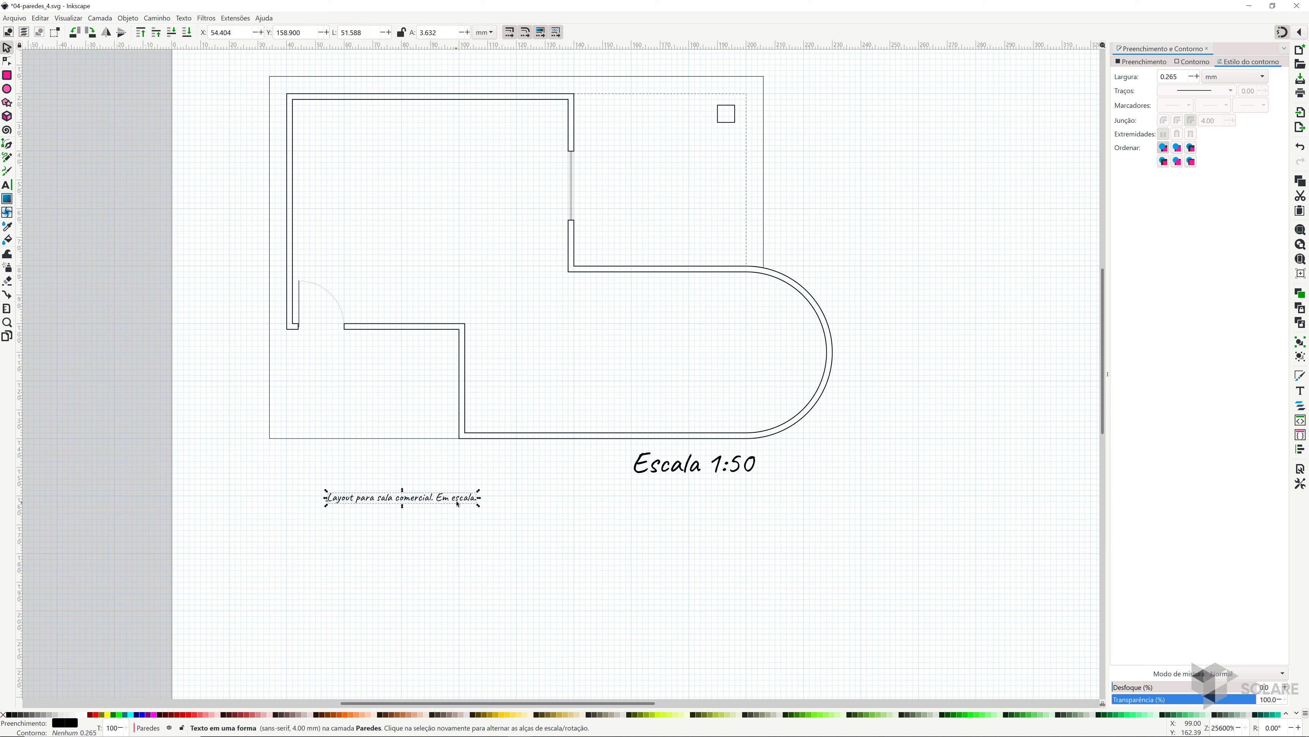
{"action": "left_click_drag", "start_coordinate": [460, 504], "coordinate": [765, 490]}
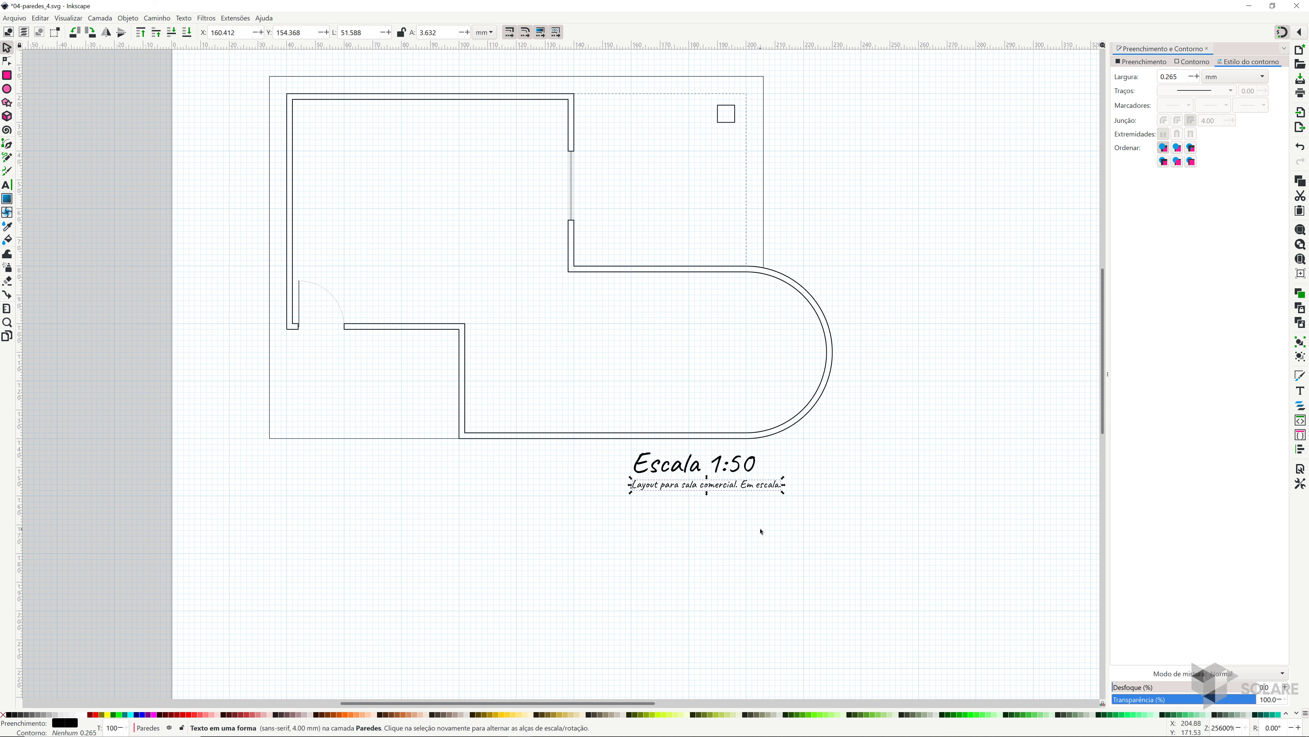
{"action": "left_click", "coordinate": [761, 531]}
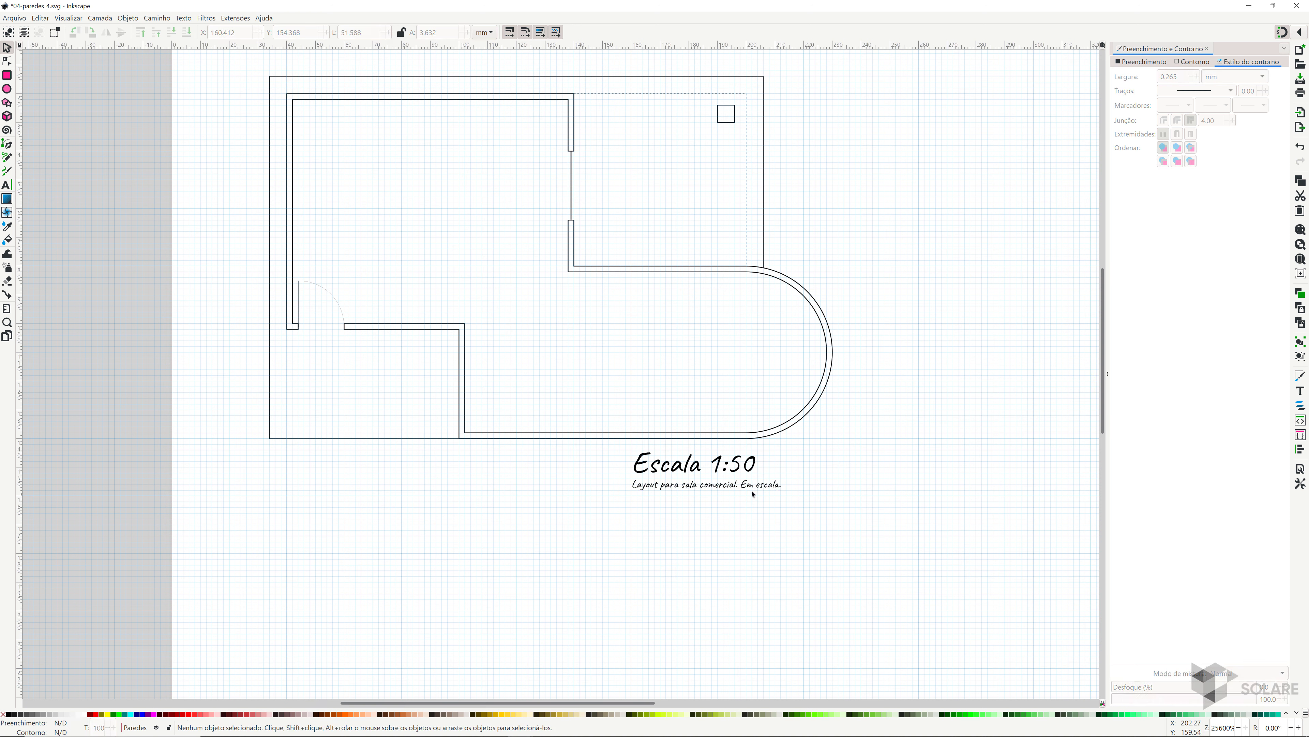
- Select "para sala comercial" within the paragraph and examine the alignment, spacing and text direction options, leaving the text deselected
{"action": "double_click", "coordinate": [692, 488]}
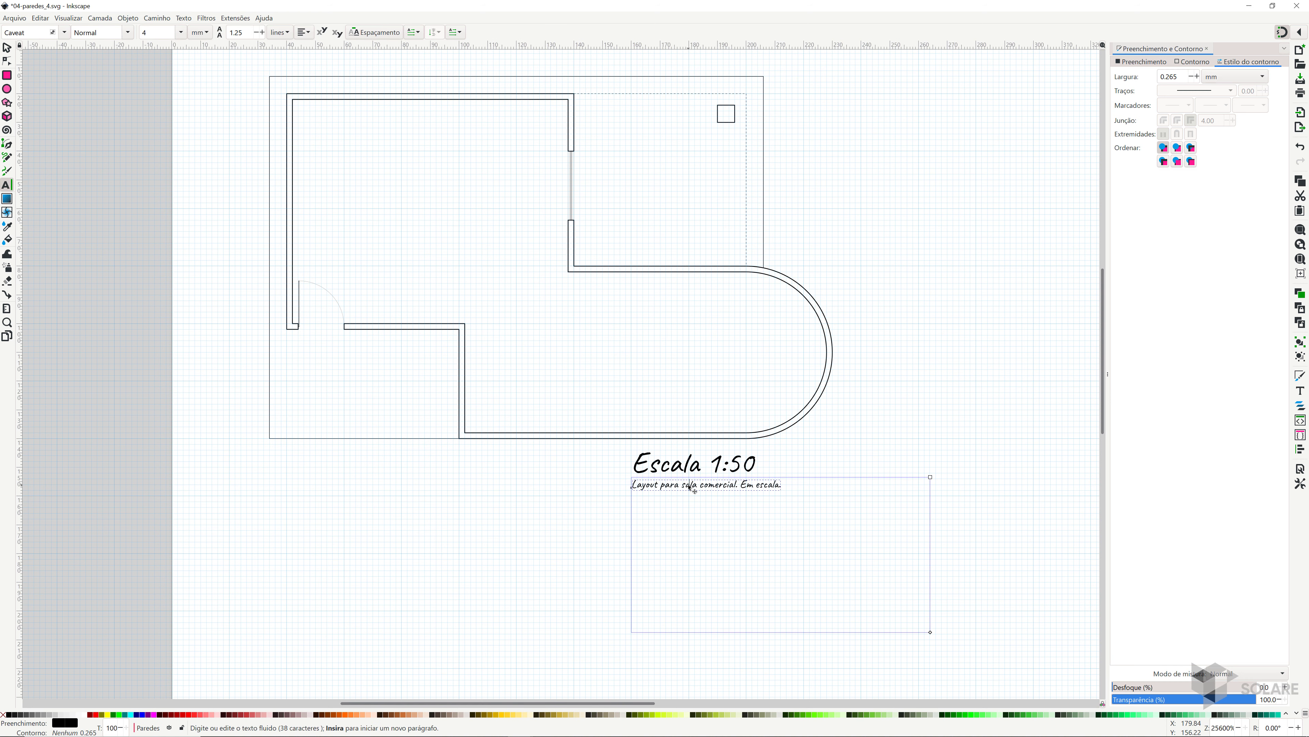
{"action": "left_click_drag", "start_coordinate": [659, 484], "coordinate": [738, 486]}
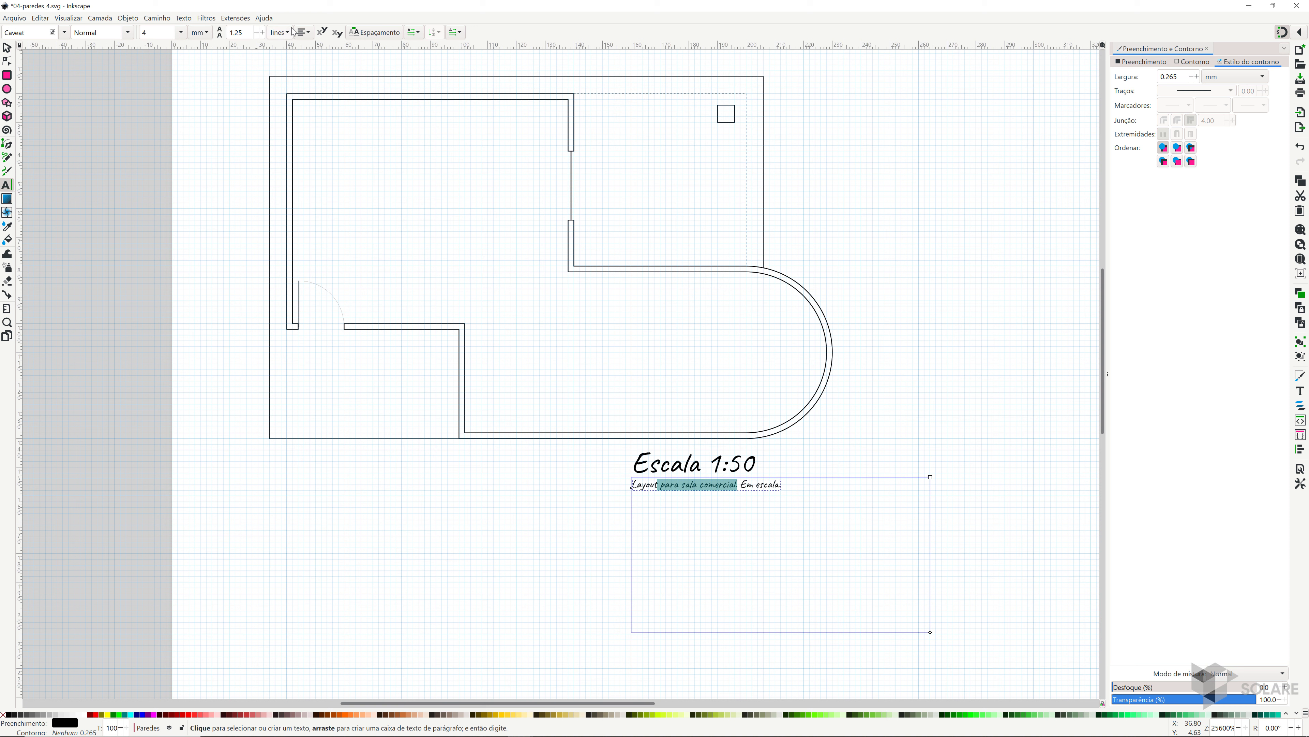
{"action": "left_click", "coordinate": [310, 32]}
{"action": "left_click", "coordinate": [364, 13]}
{"action": "left_click", "coordinate": [395, 34]}
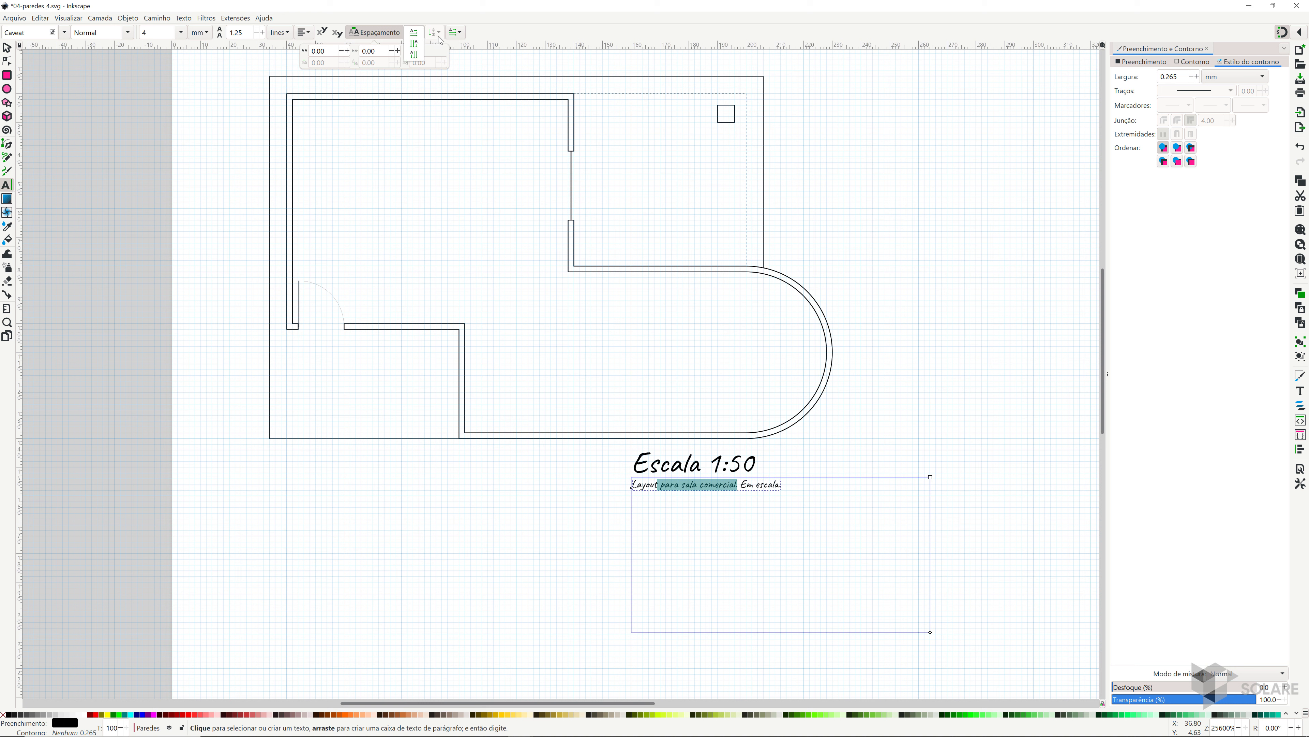
{"action": "left_click", "coordinate": [462, 34]}
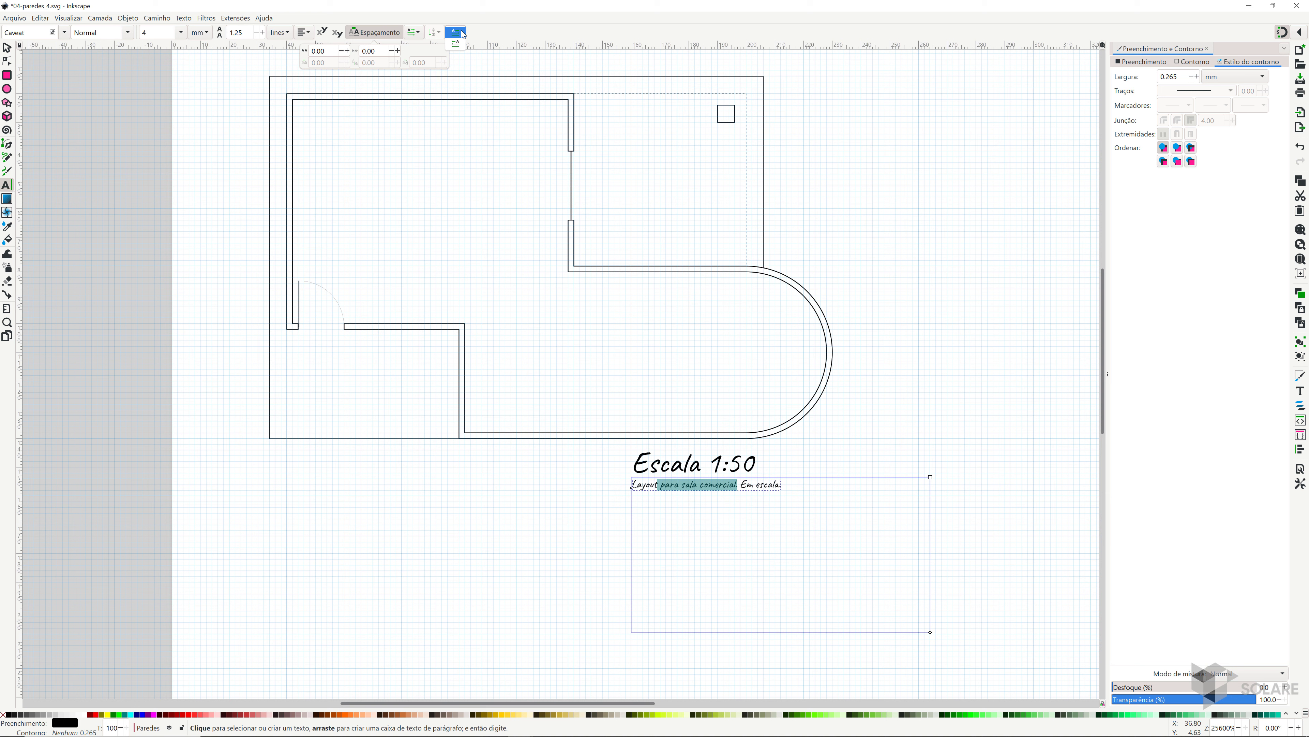
{"action": "left_click", "coordinate": [456, 32]}
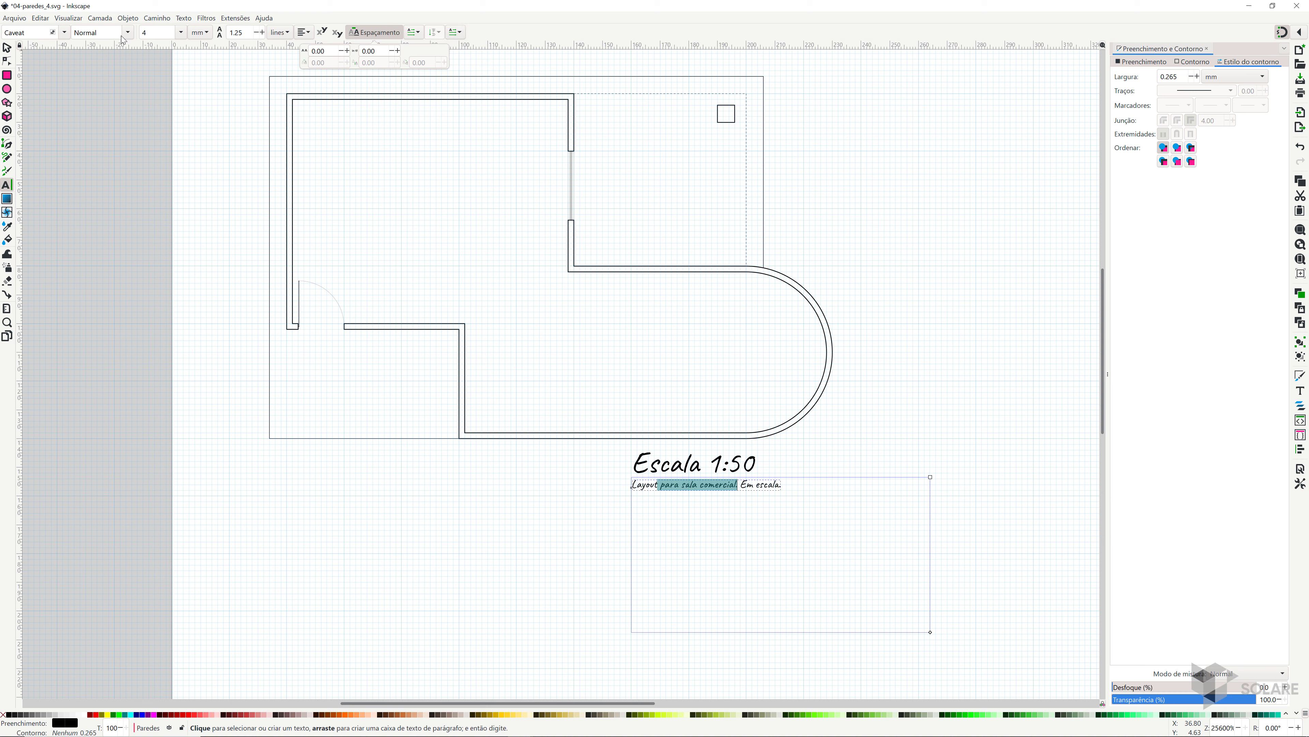
{"action": "left_click", "coordinate": [7, 48]}
{"action": "left_click", "coordinate": [192, 202]}
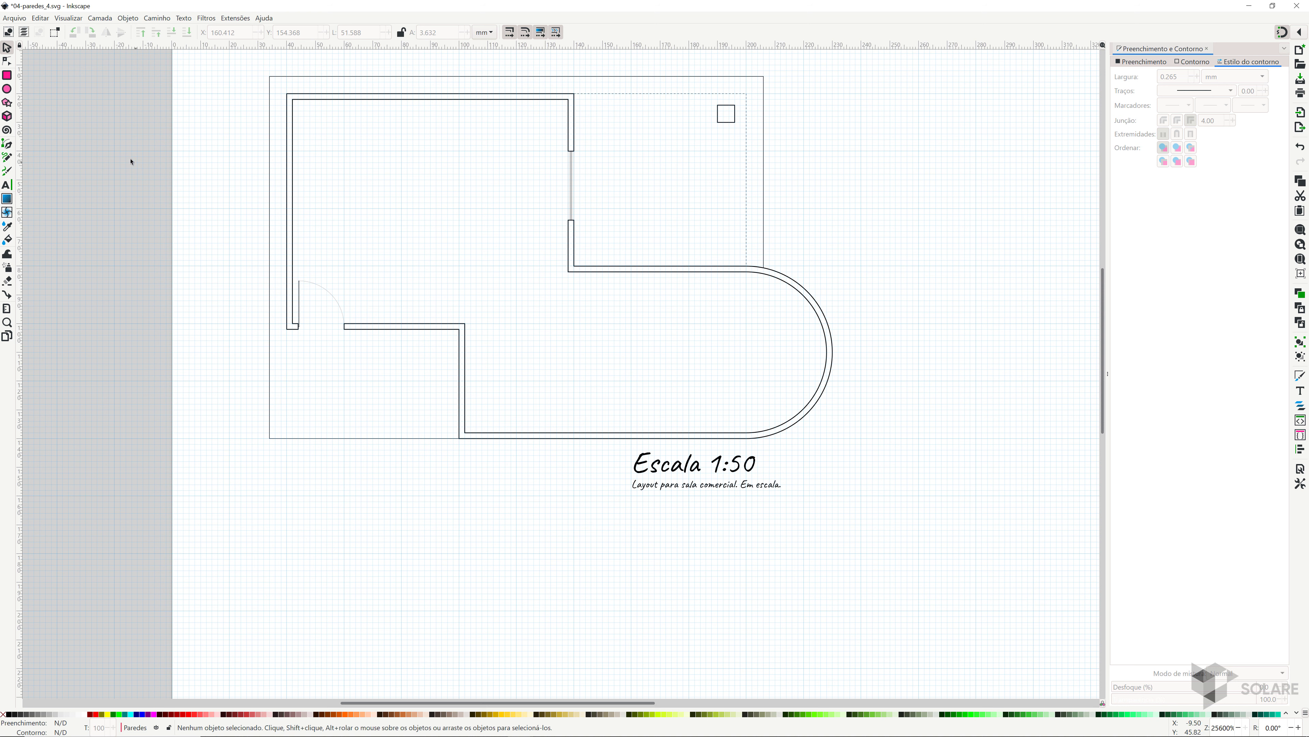
- Draw a horizontal line about 66 mm long below the plan's lower-left outline with the Pen tool and set its stroke width to 0.150 mm
{"action": "left_click", "coordinate": [7, 145]}
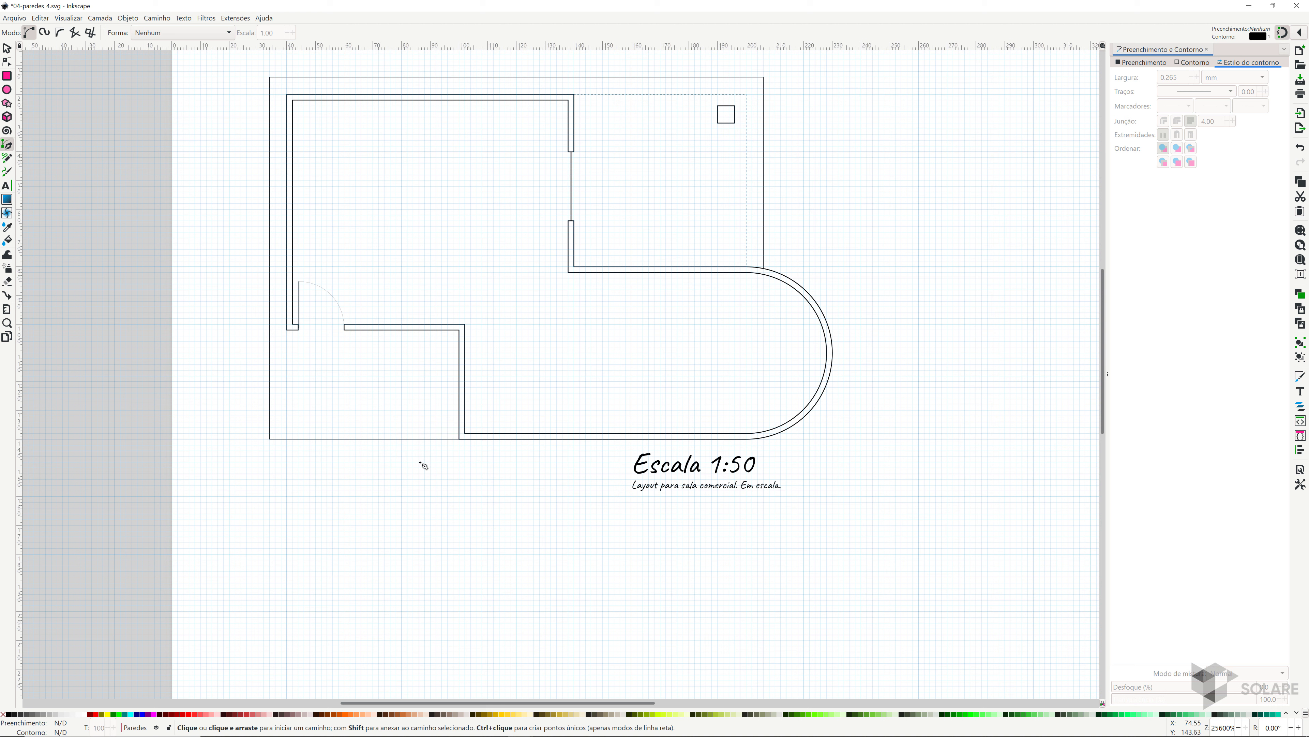
{"action": "left_click", "coordinate": [459, 456]}
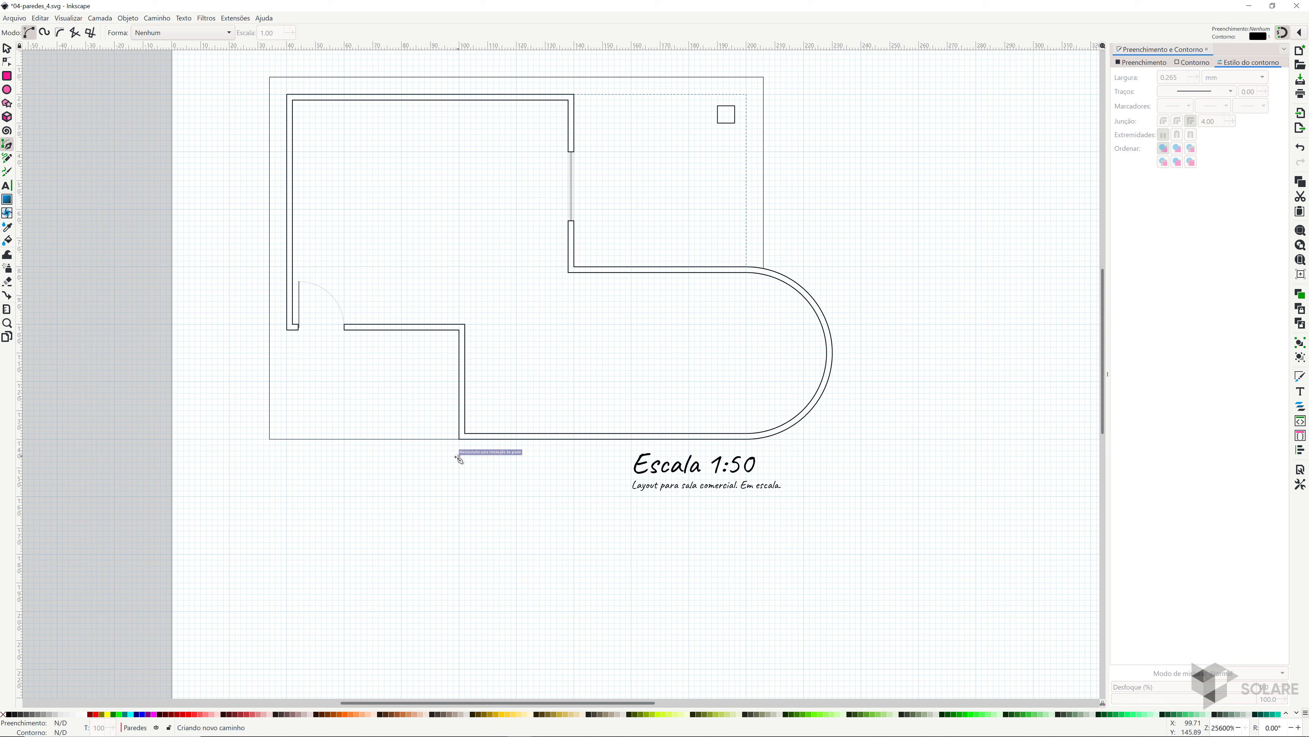
{"action": "left_click", "coordinate": [270, 456]}
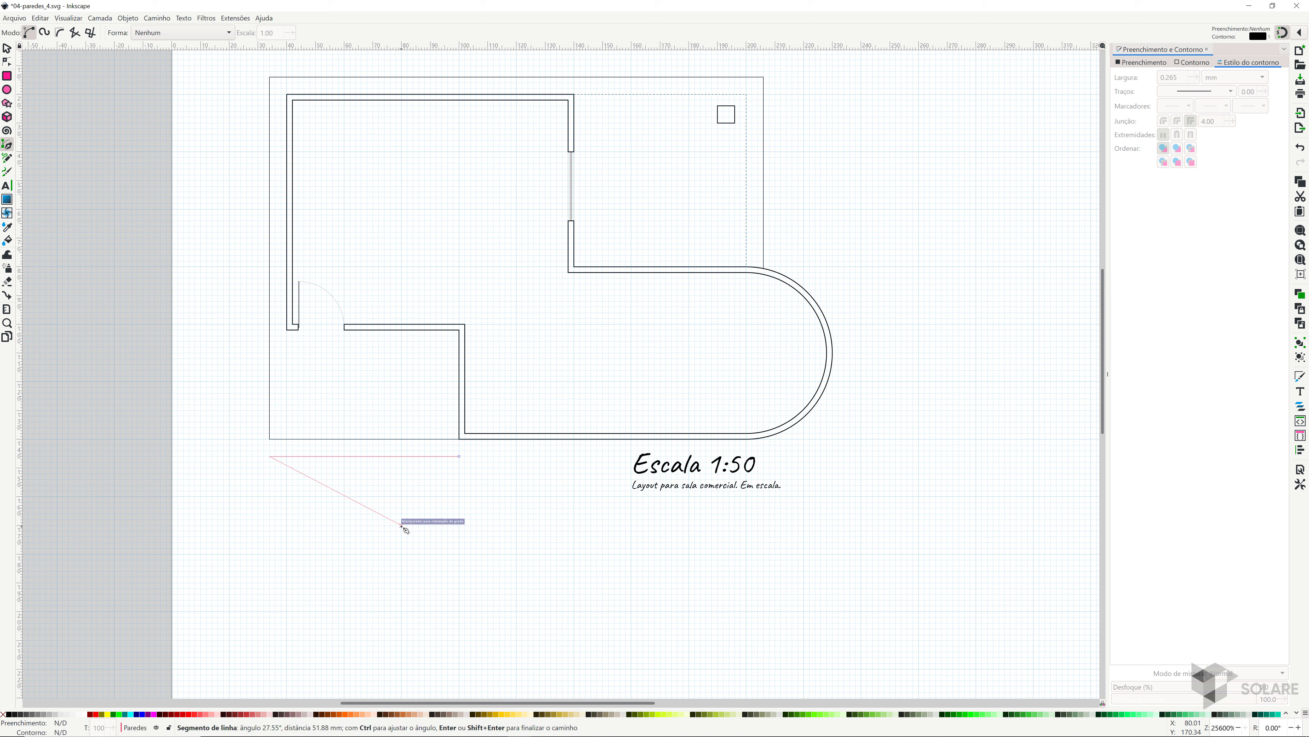
{"action": "key", "text": "Return"}
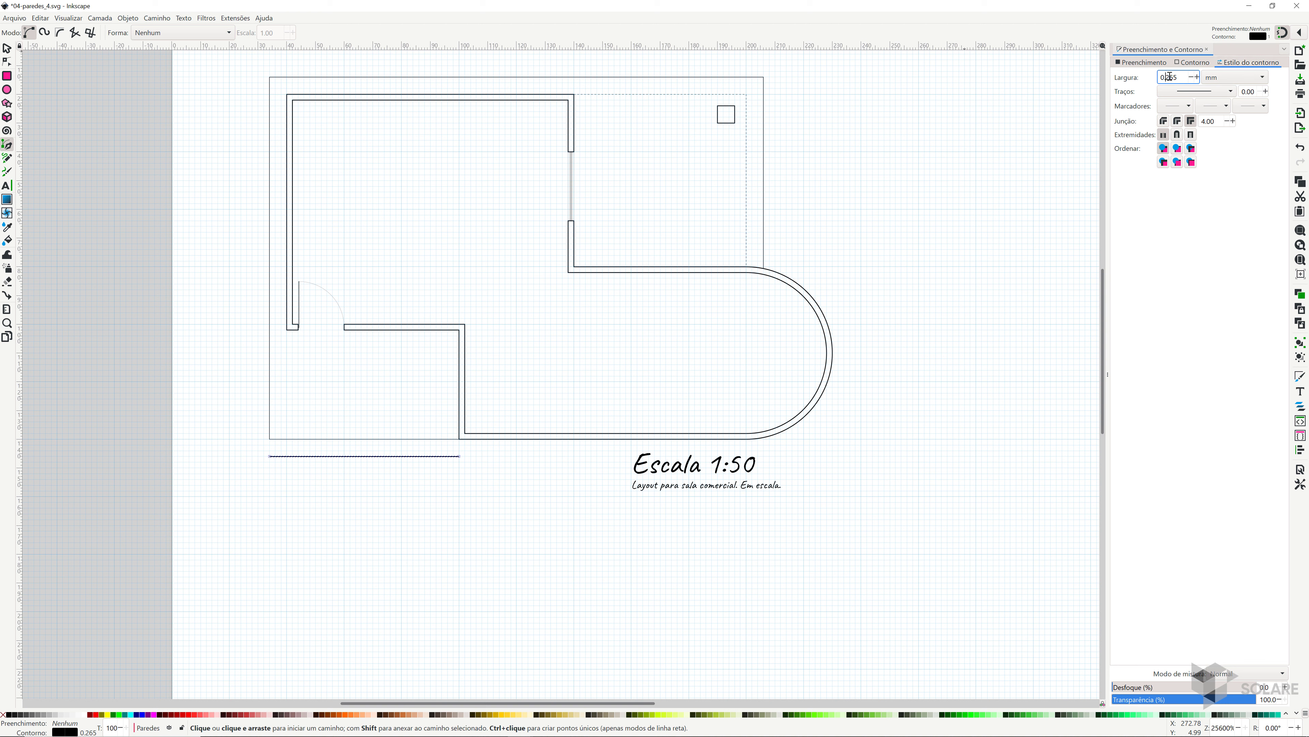
{"action": "double_click", "coordinate": [1180, 77]}
{"action": "type", "text": "150"}
{"action": "key", "text": "Return"}
- Add Stop markers to the start and end of the dimension line and deselect it
{"action": "left_click", "coordinate": [1177, 106]}
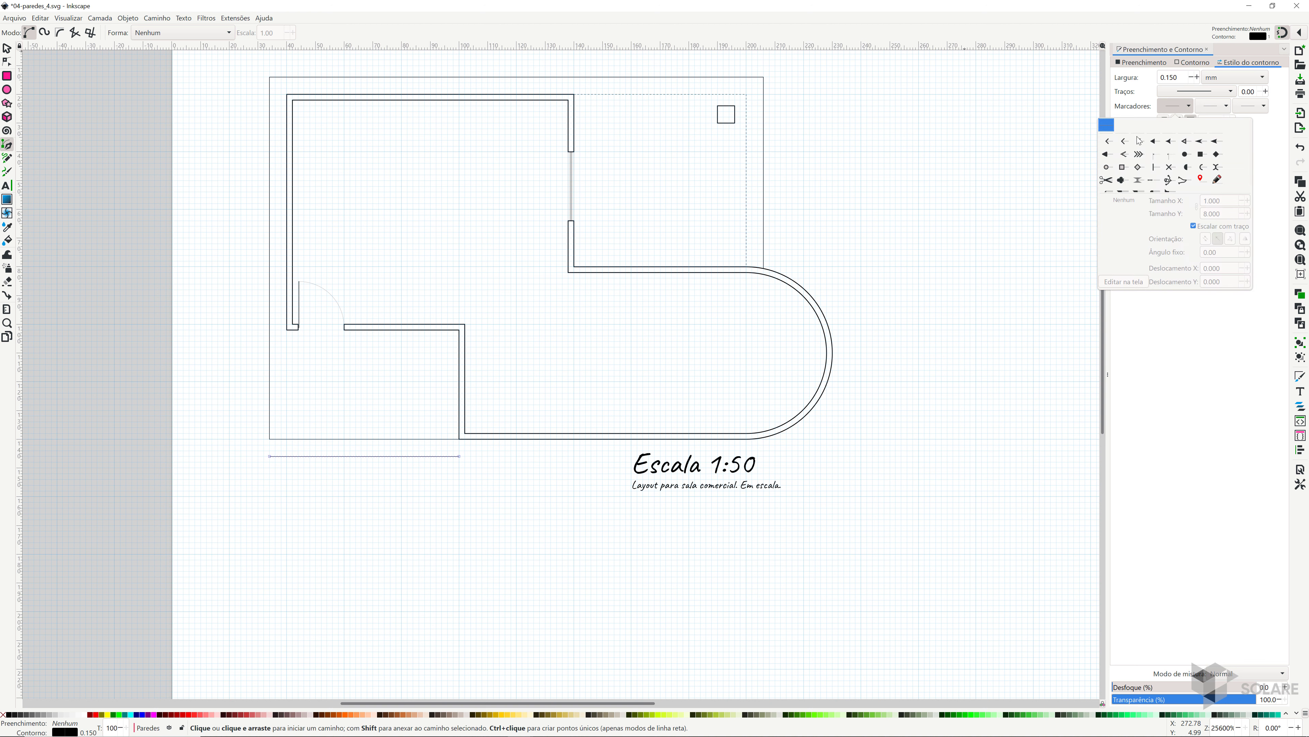
{"action": "left_click", "coordinate": [1137, 179]}
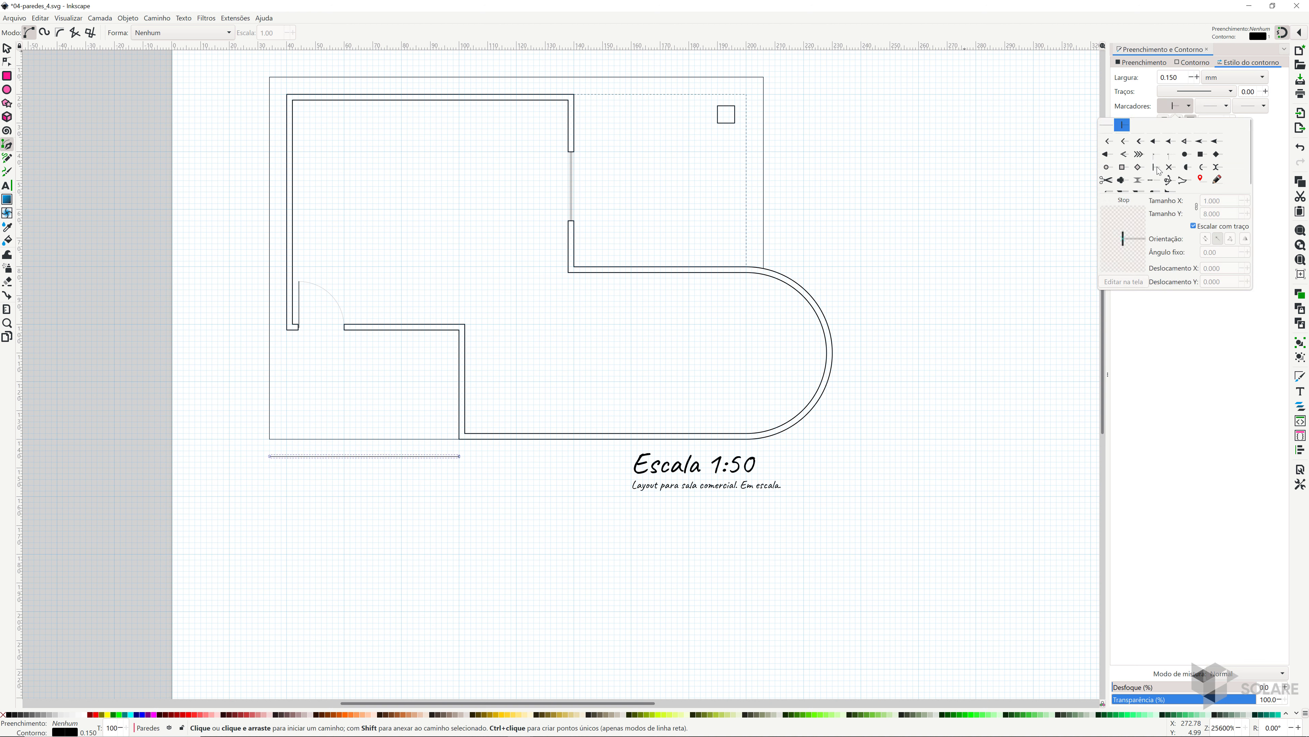
{"action": "left_click", "coordinate": [1261, 106]}
{"action": "left_click", "coordinate": [1267, 106]}
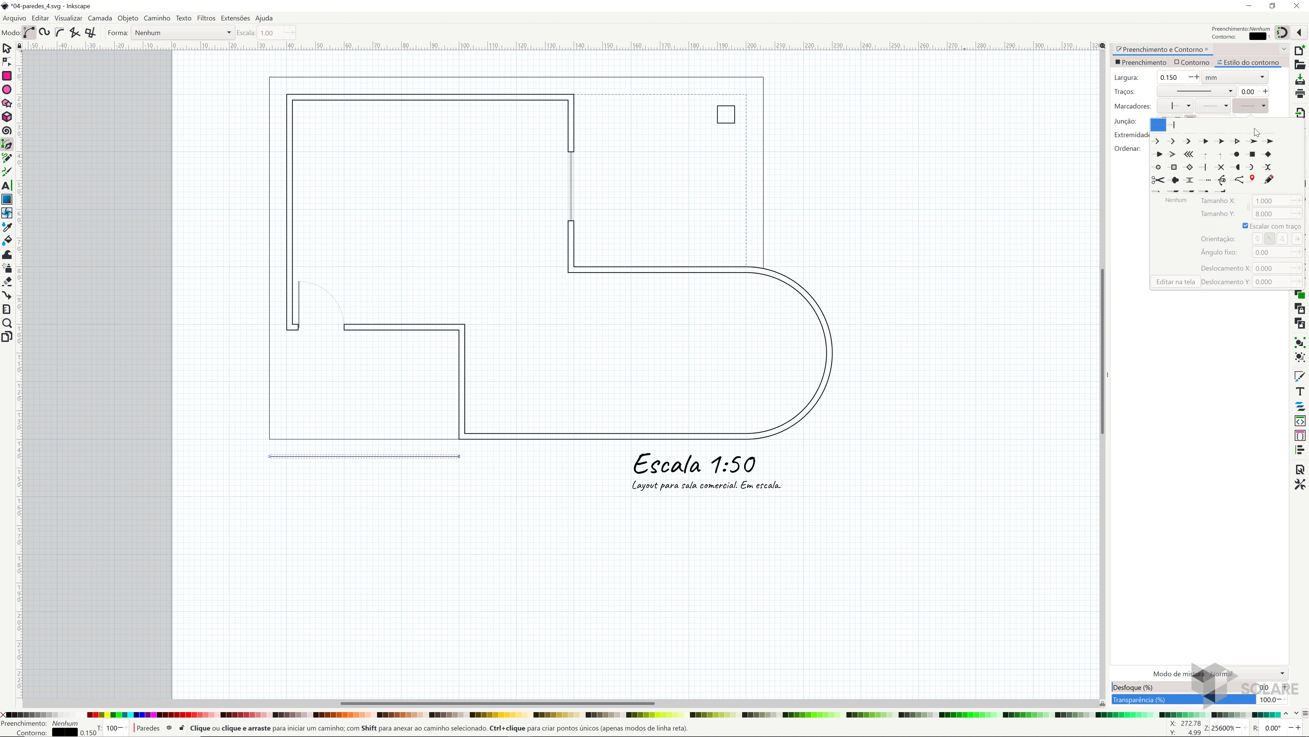
{"action": "left_click", "coordinate": [1207, 167]}
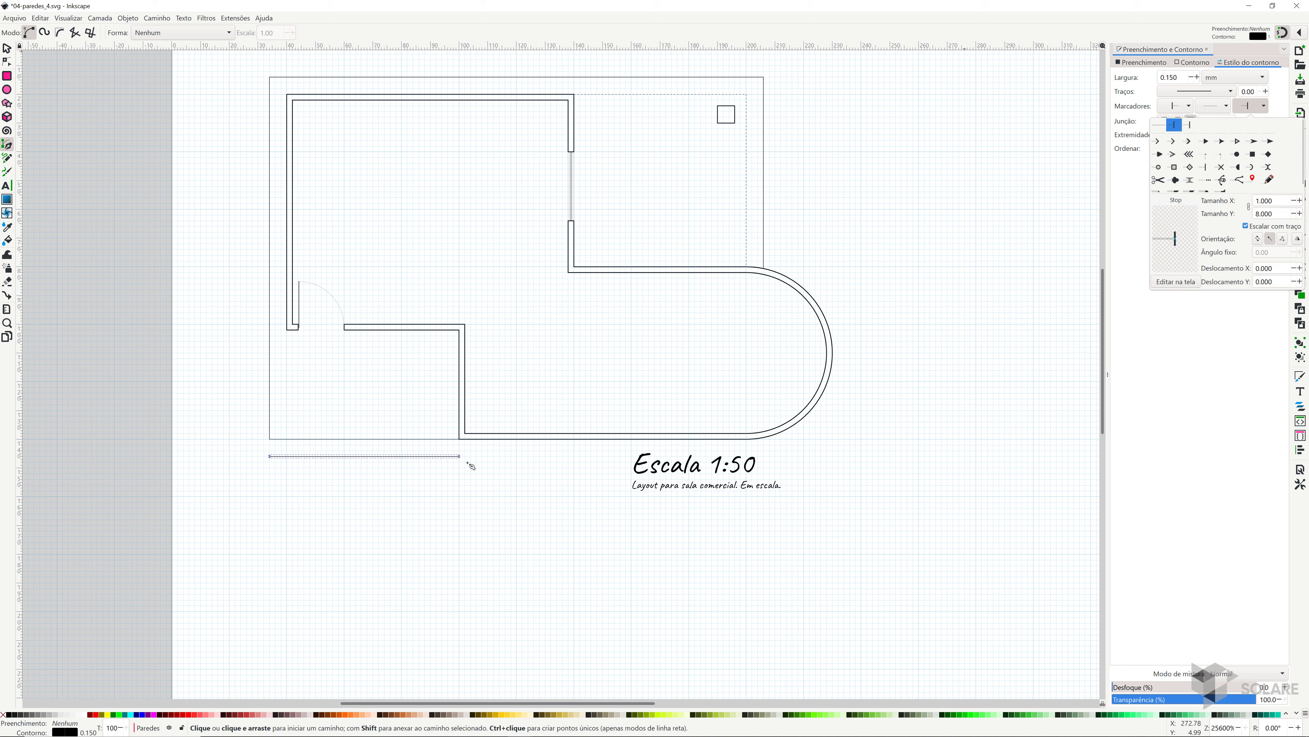
{"action": "left_click", "coordinate": [368, 521]}
{"action": "key", "text": "Escape"}
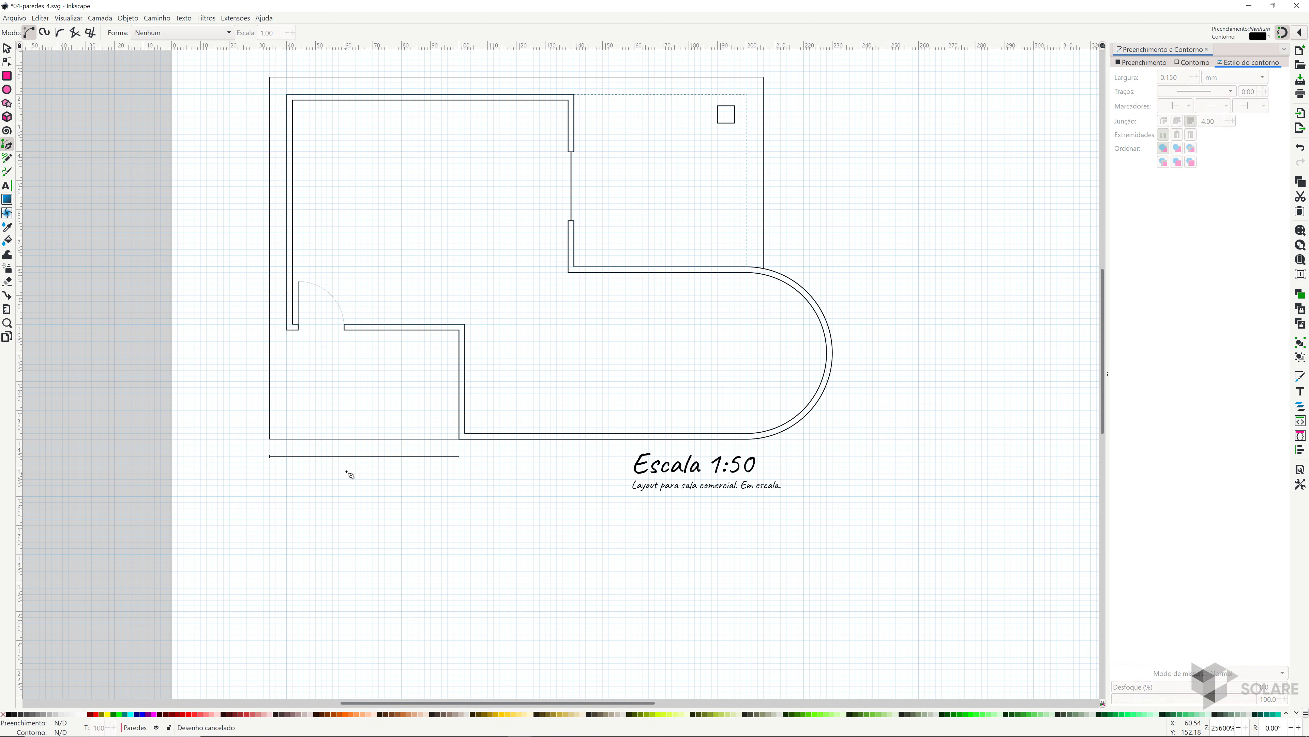
- Add the text "3.30 m" just below the dimension line
{"action": "scroll", "coordinate": [376, 482], "scroll_direction": "up", "scroll_amount": 3}
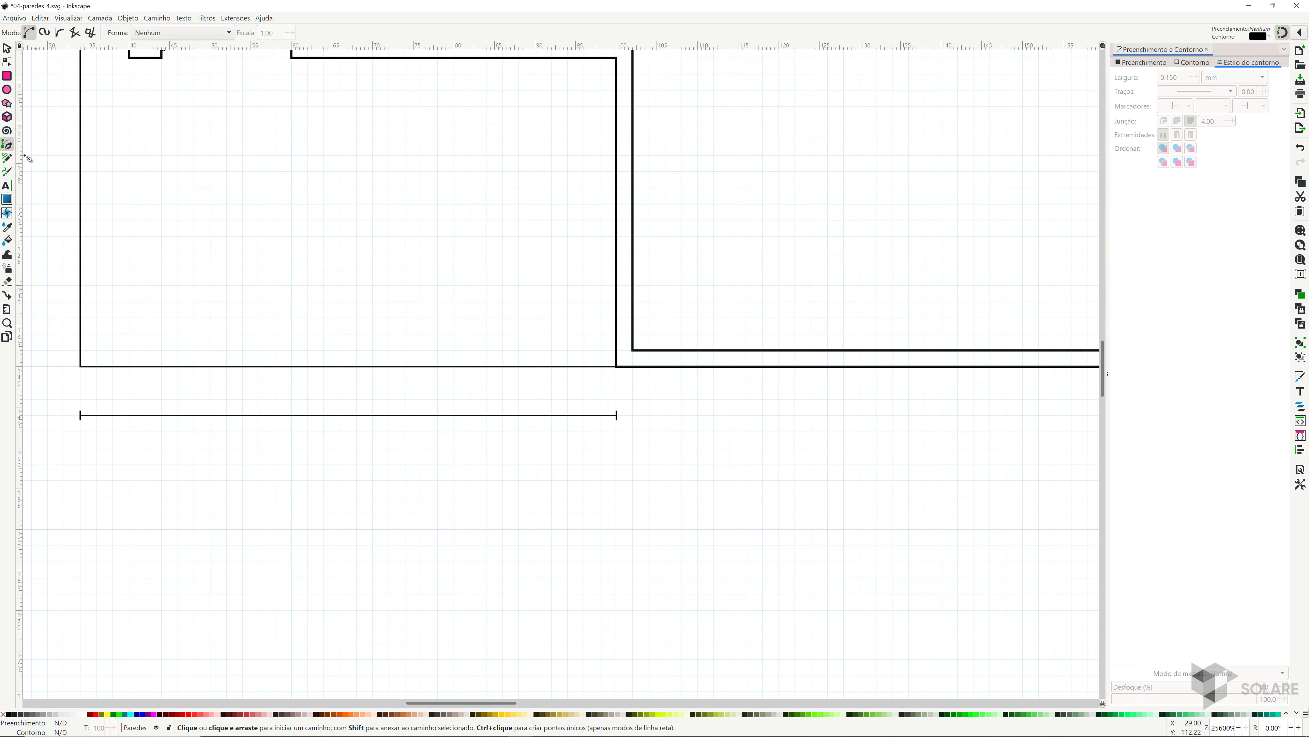
{"action": "left_click", "coordinate": [7, 186]}
{"action": "left_click", "coordinate": [375, 481]}
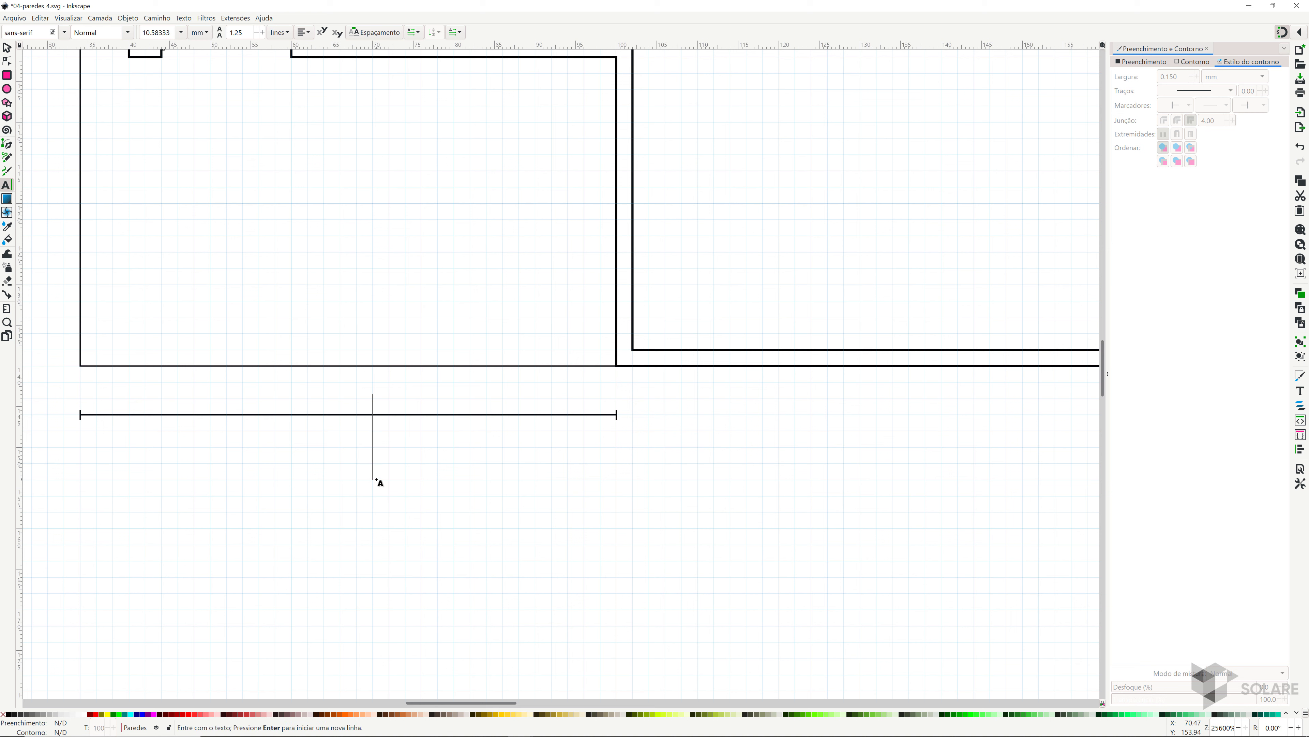
{"action": "type", "text": "3.30"}
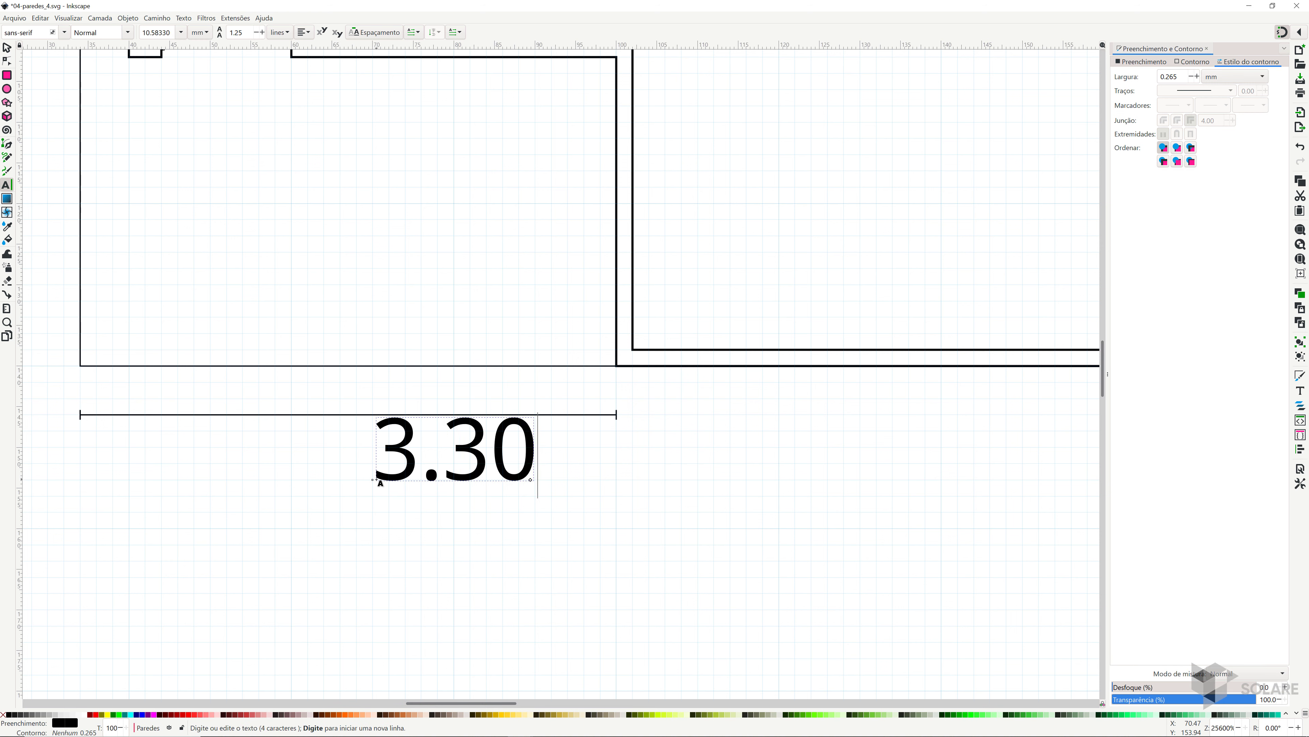
{"action": "type", "text": " m"}
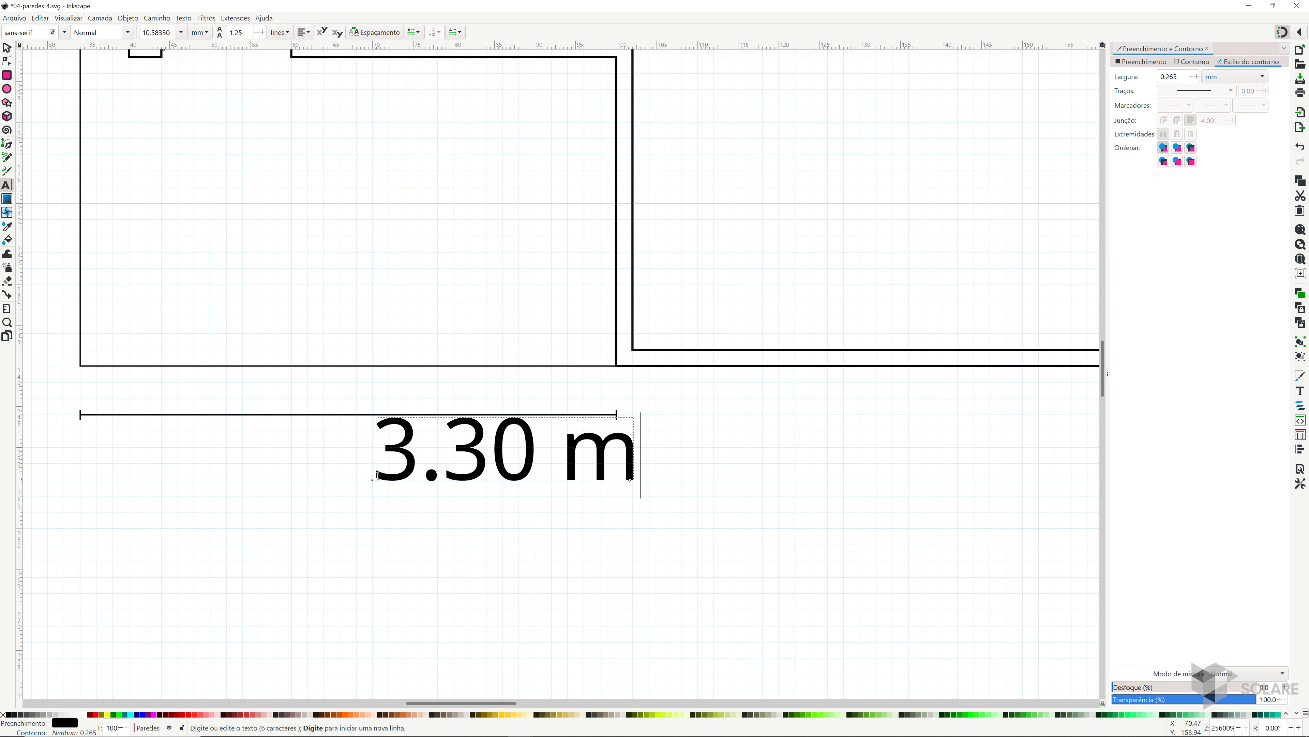
- Set the font size of the whole "3.30 m" text to 5 mm
{"action": "left_click_drag", "start_coordinate": [388, 447], "coordinate": [639, 457]}
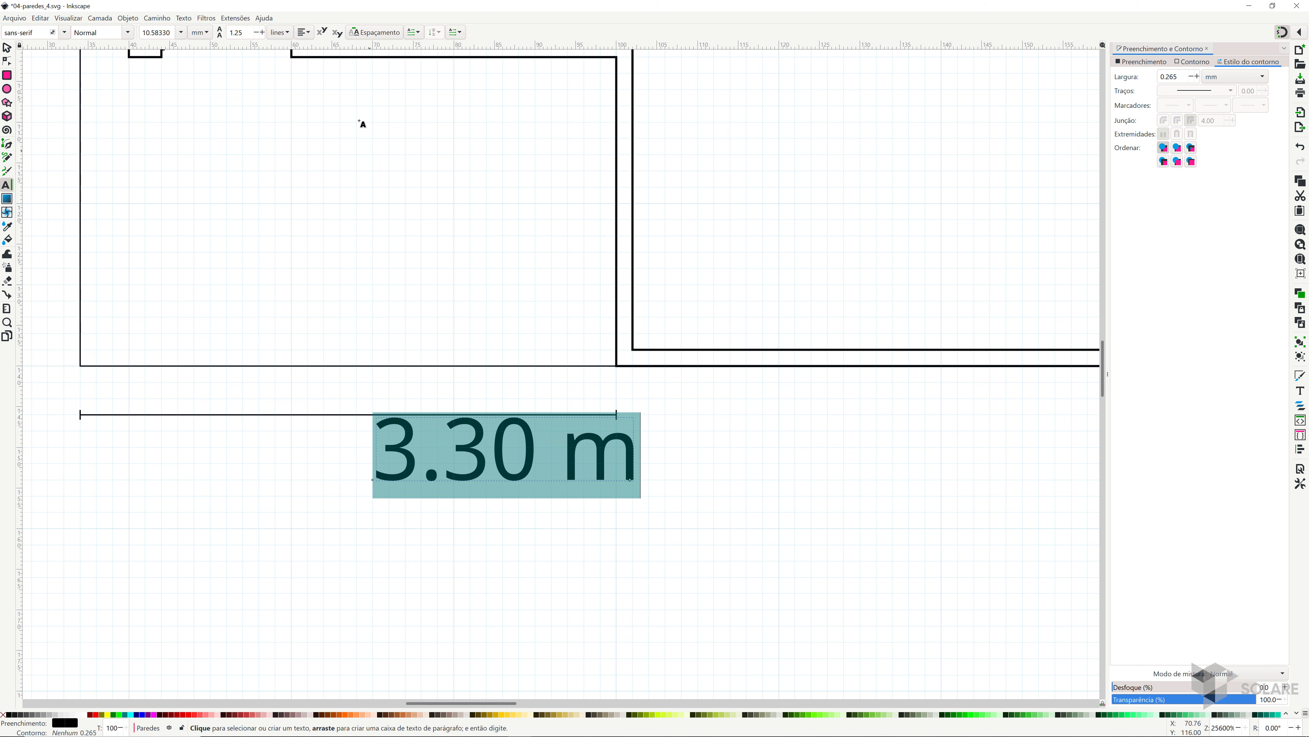
{"action": "left_click", "coordinate": [181, 32]}
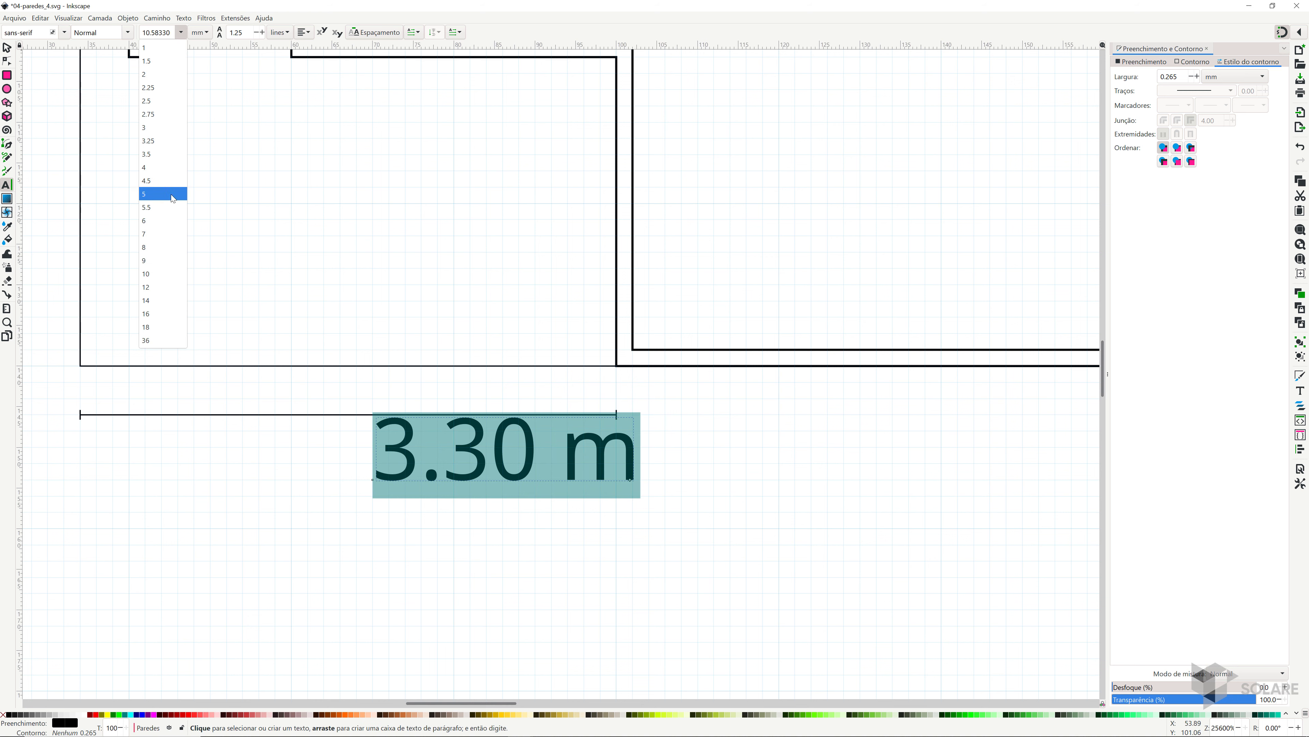
{"action": "left_click", "coordinate": [167, 250]}
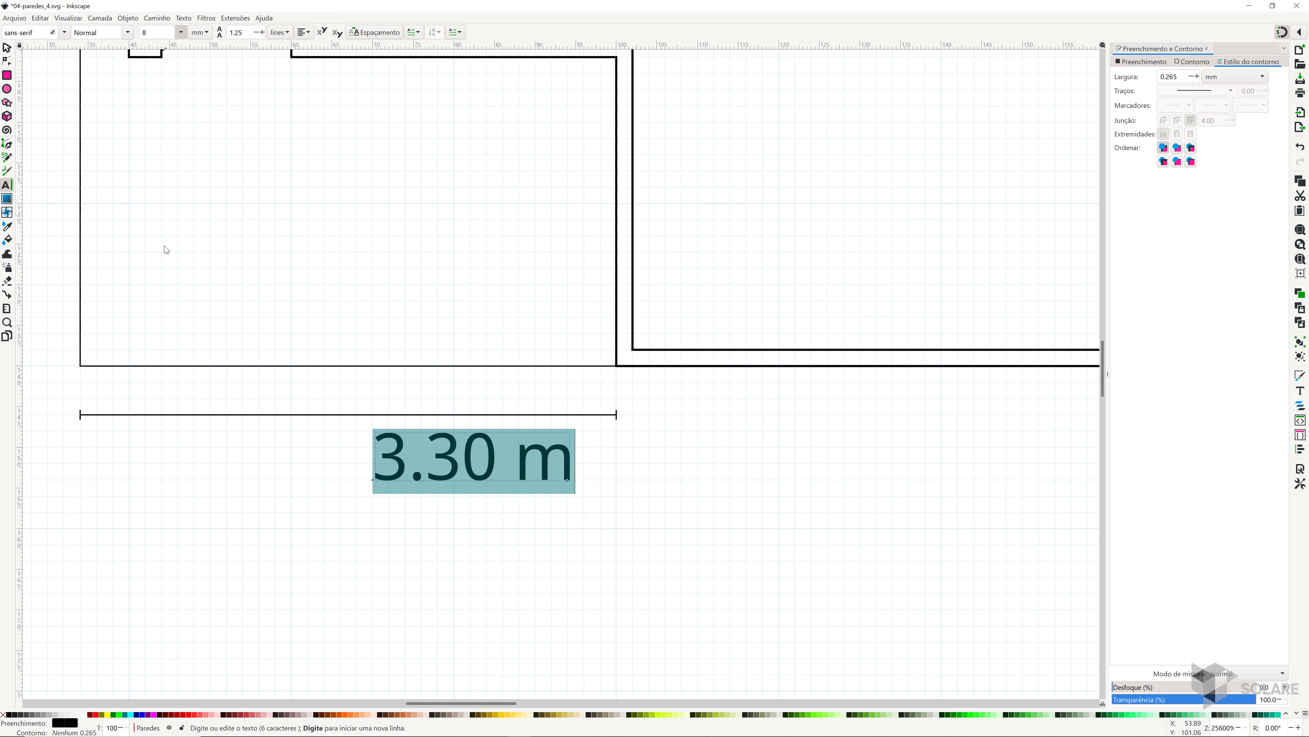
{"action": "left_click", "coordinate": [181, 32]}
{"action": "left_click", "coordinate": [165, 194]}
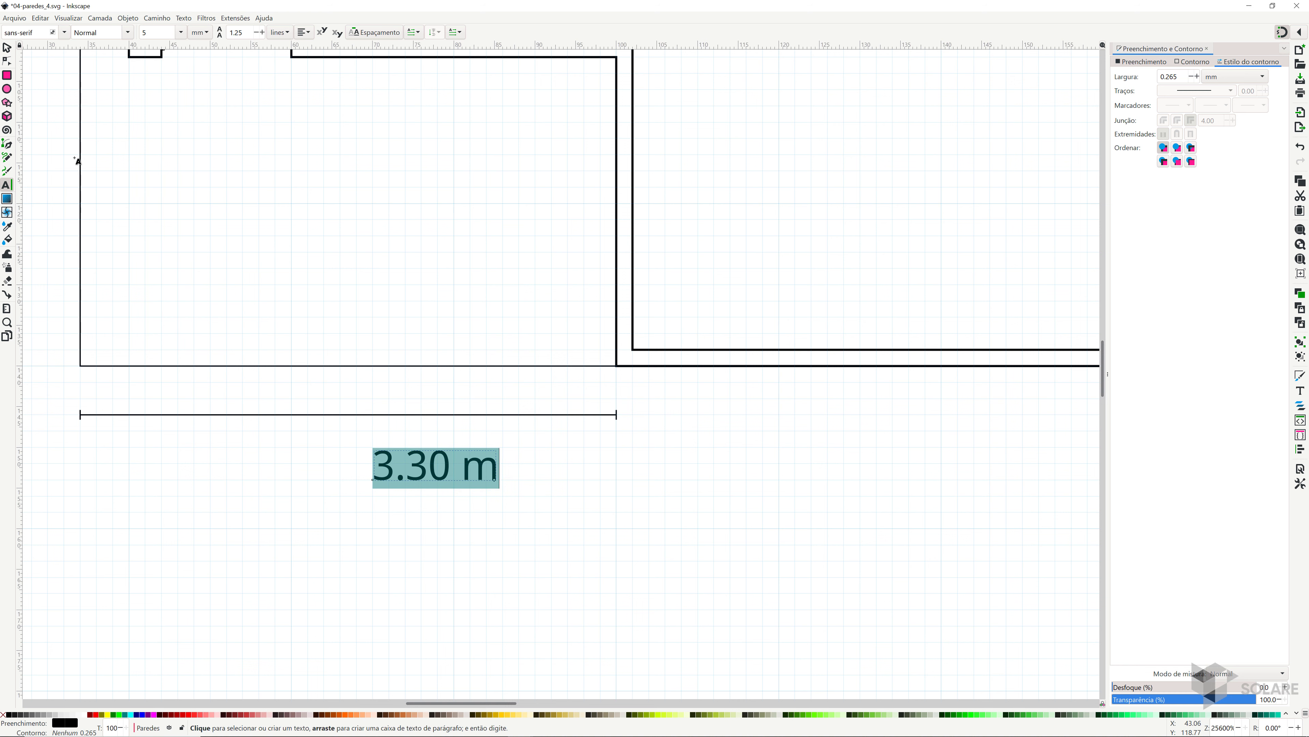
- Move the "3.30 m" text just above the dimension line, at about X 60.5, Y 141.8 mm, and deselect it
{"action": "left_click", "coordinate": [7, 48]}
{"action": "left_click_drag", "start_coordinate": [419, 482], "coordinate": [351, 415]}
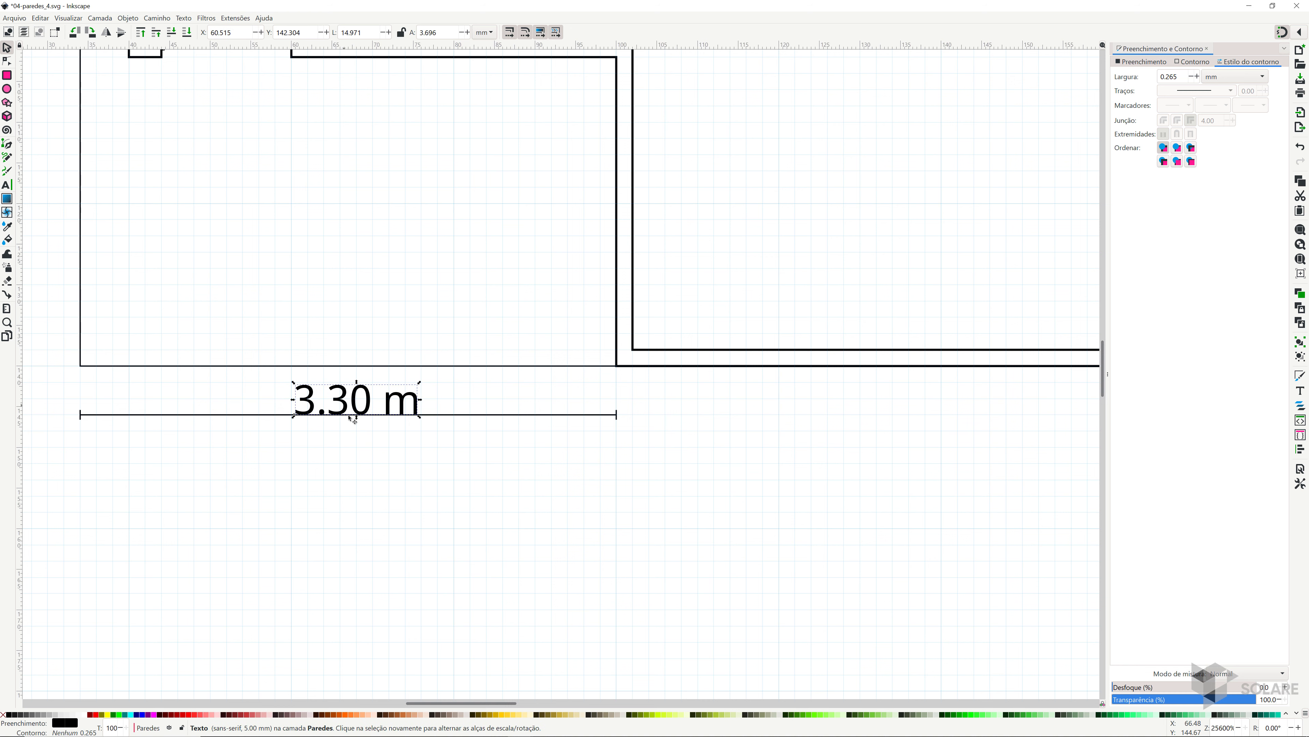
{"action": "left_click", "coordinate": [384, 425]}
{"action": "left_click", "coordinate": [374, 398]}
{"action": "key", "text": "Up"}
{"action": "left_click", "coordinate": [450, 463]}
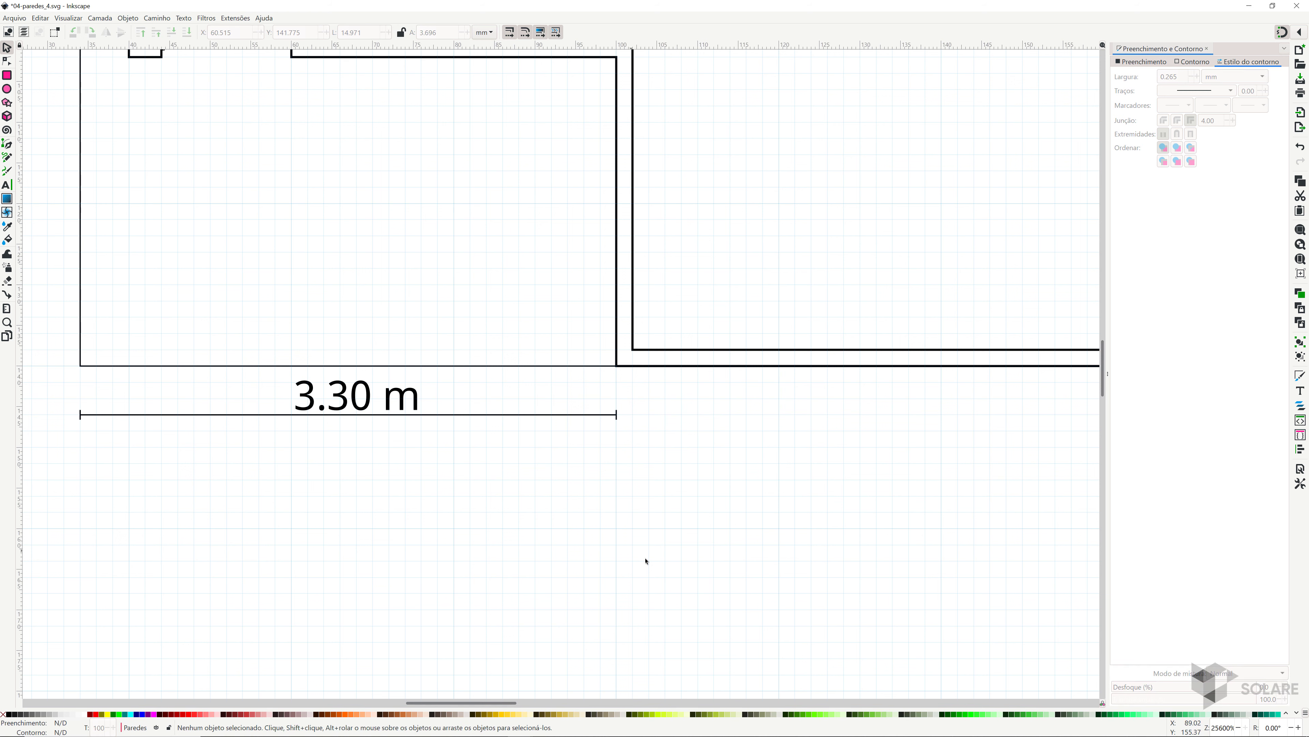
- Center the "3.30 m" text horizontally with its dimension line, aligning relative to the selection area, and deselect both
{"action": "scroll", "coordinate": [646, 562], "scroll_direction": "down", "scroll_amount": 2}
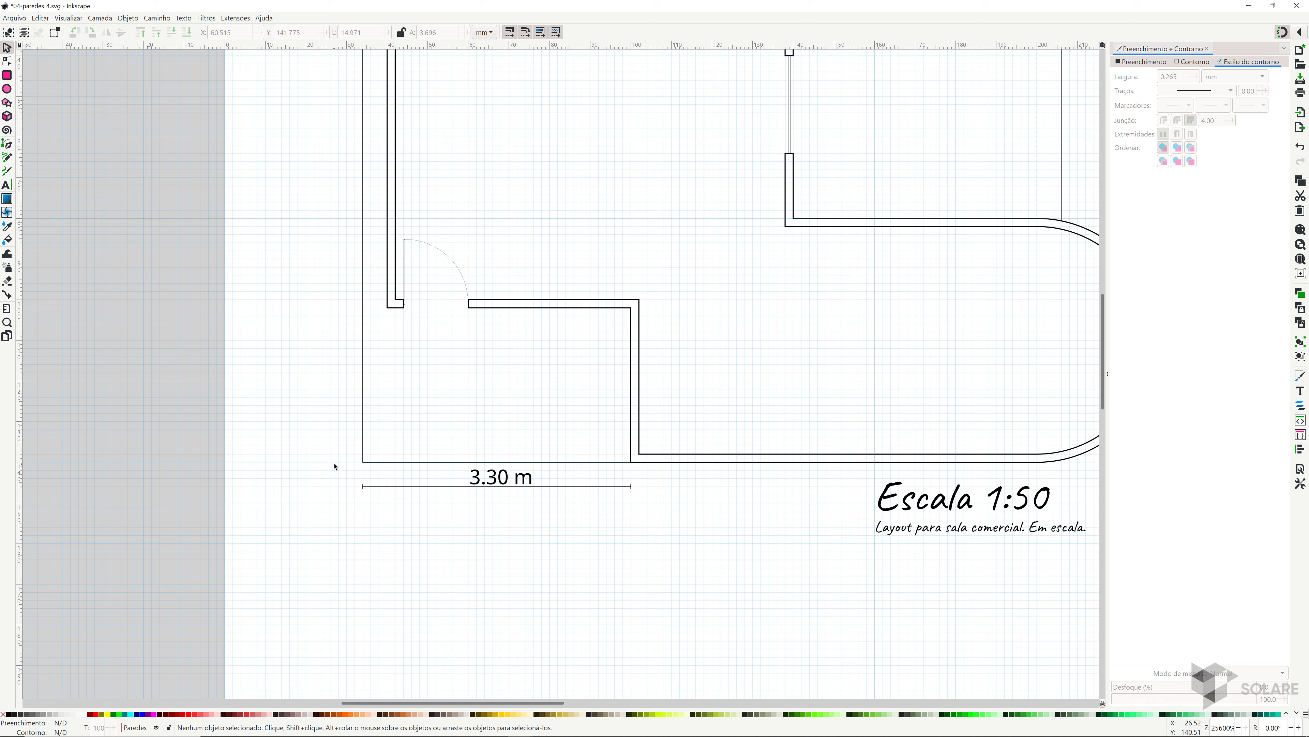
{"action": "left_click_drag", "start_coordinate": [338, 467], "coordinate": [692, 509]}
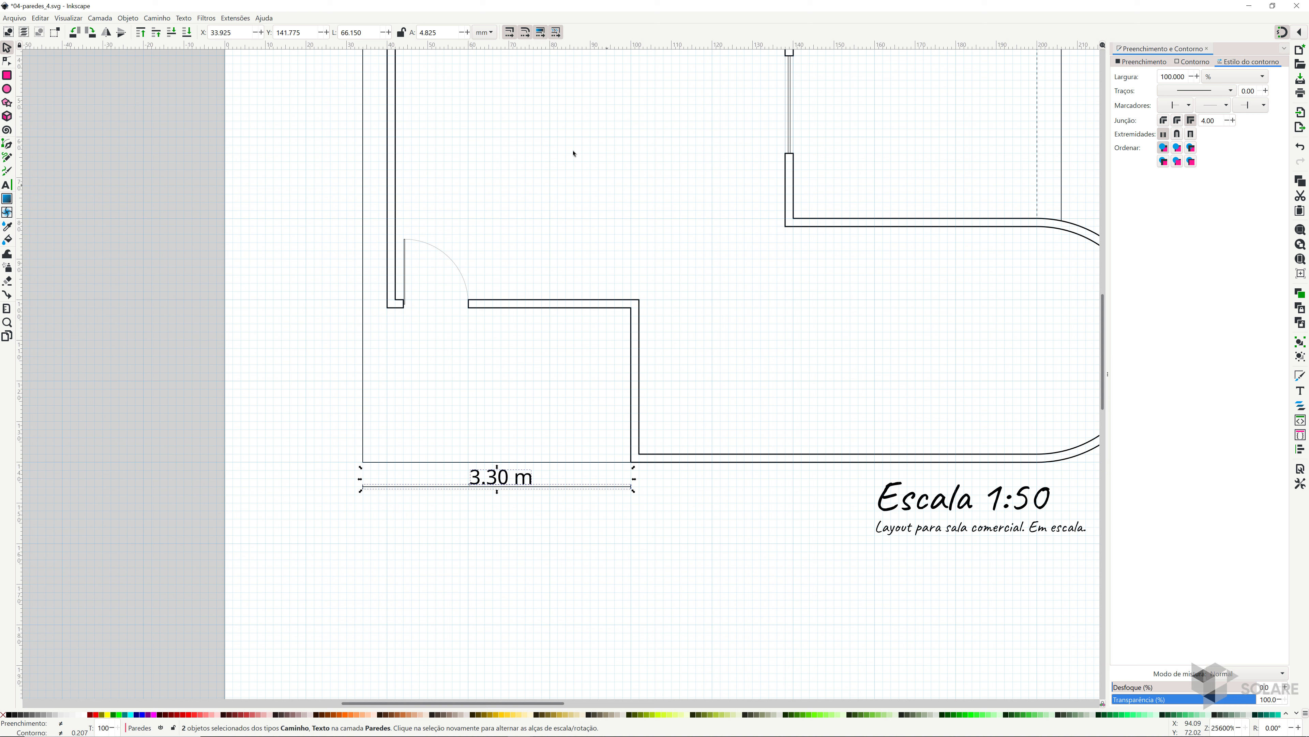
{"action": "left_click", "coordinate": [129, 18]}
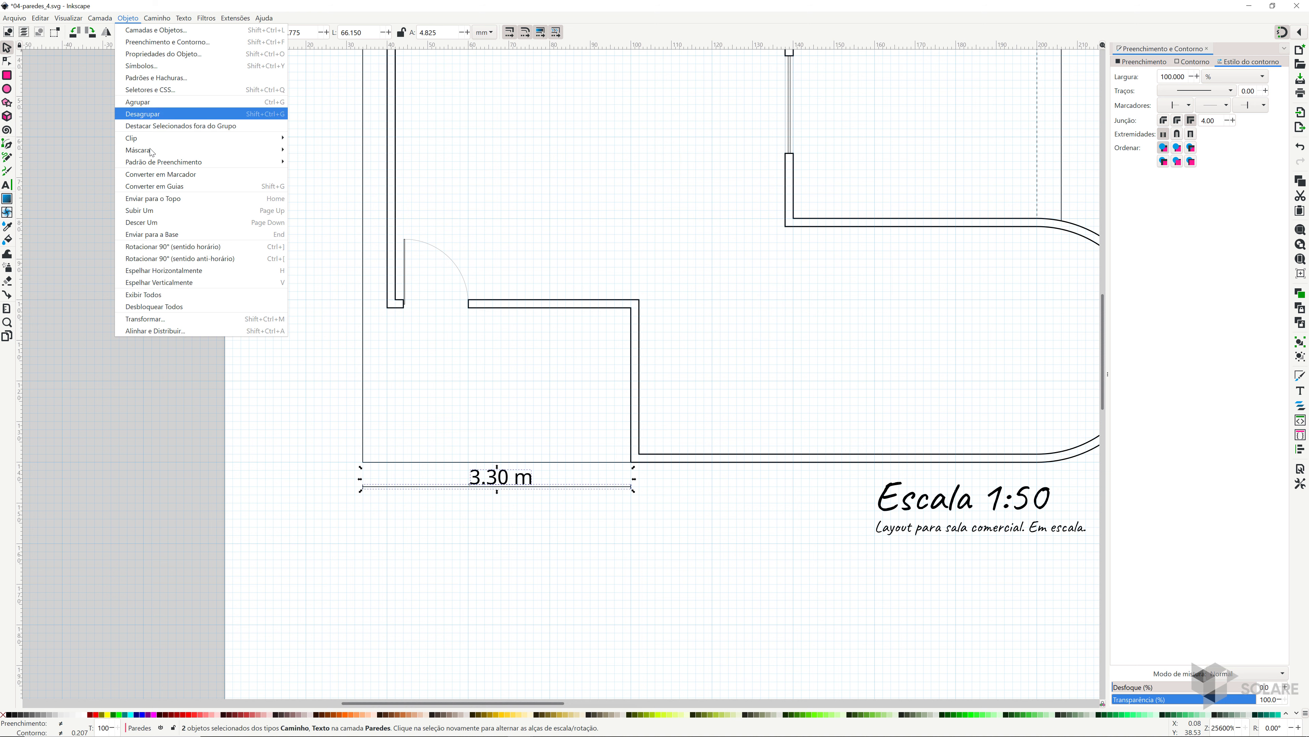
{"action": "left_click", "coordinate": [175, 333]}
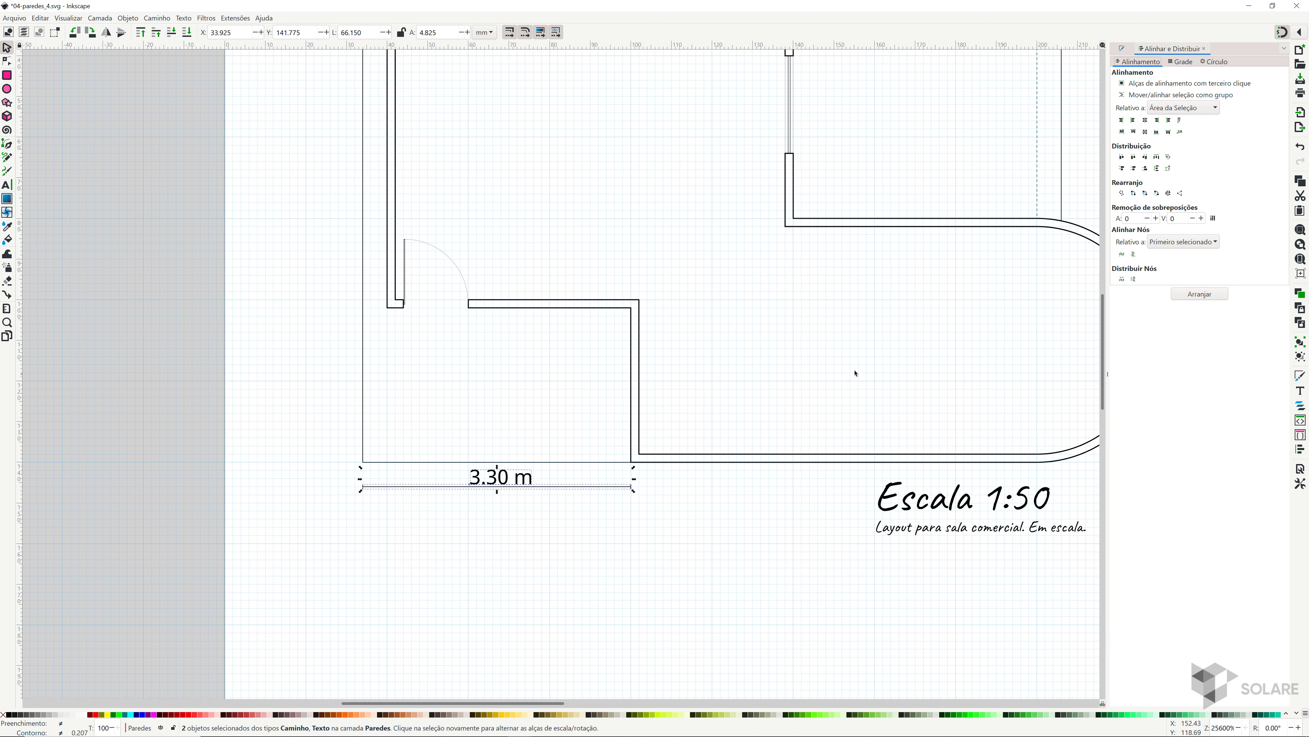
{"action": "left_click", "coordinate": [450, 521]}
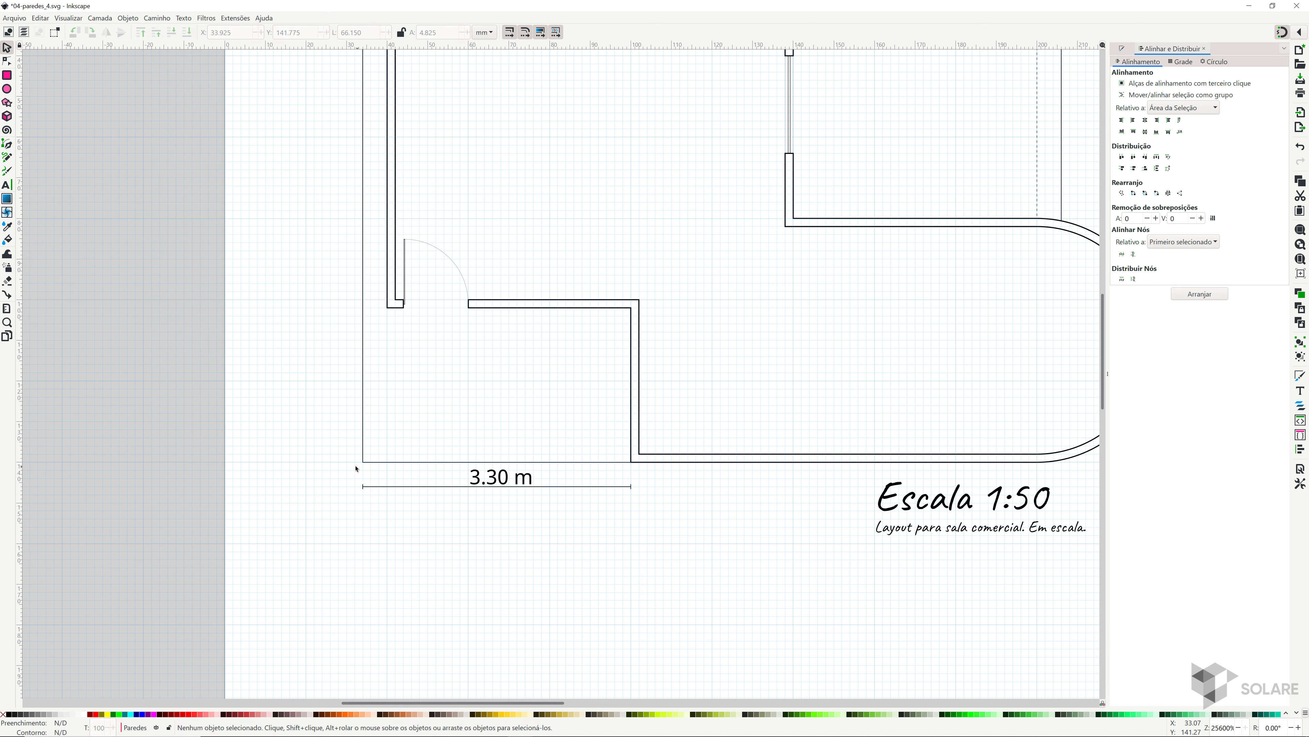
{"action": "left_click_drag", "start_coordinate": [355, 465], "coordinate": [654, 530]}
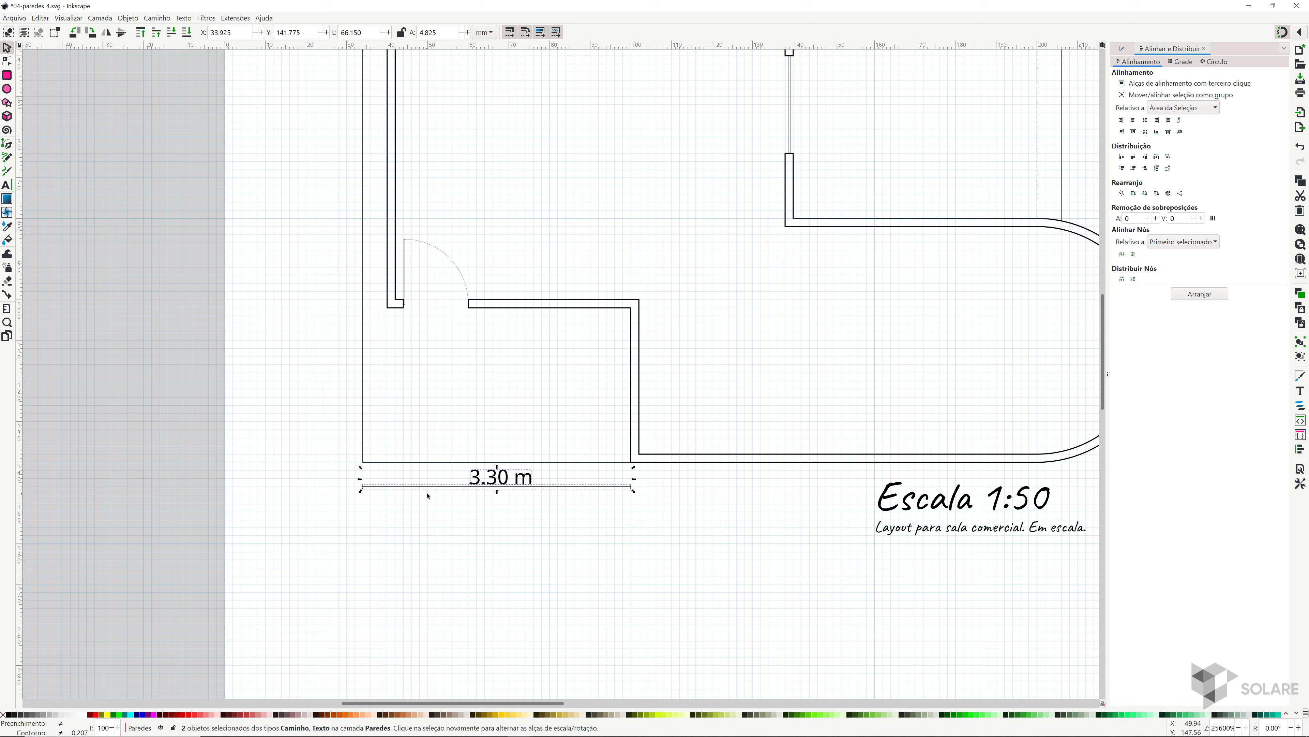
{"action": "left_click", "coordinate": [1146, 120]}
{"action": "left_click", "coordinate": [699, 550]}
{"action": "scroll", "coordinate": [751, 538], "scroll_direction": "down", "scroll_amount": 1}
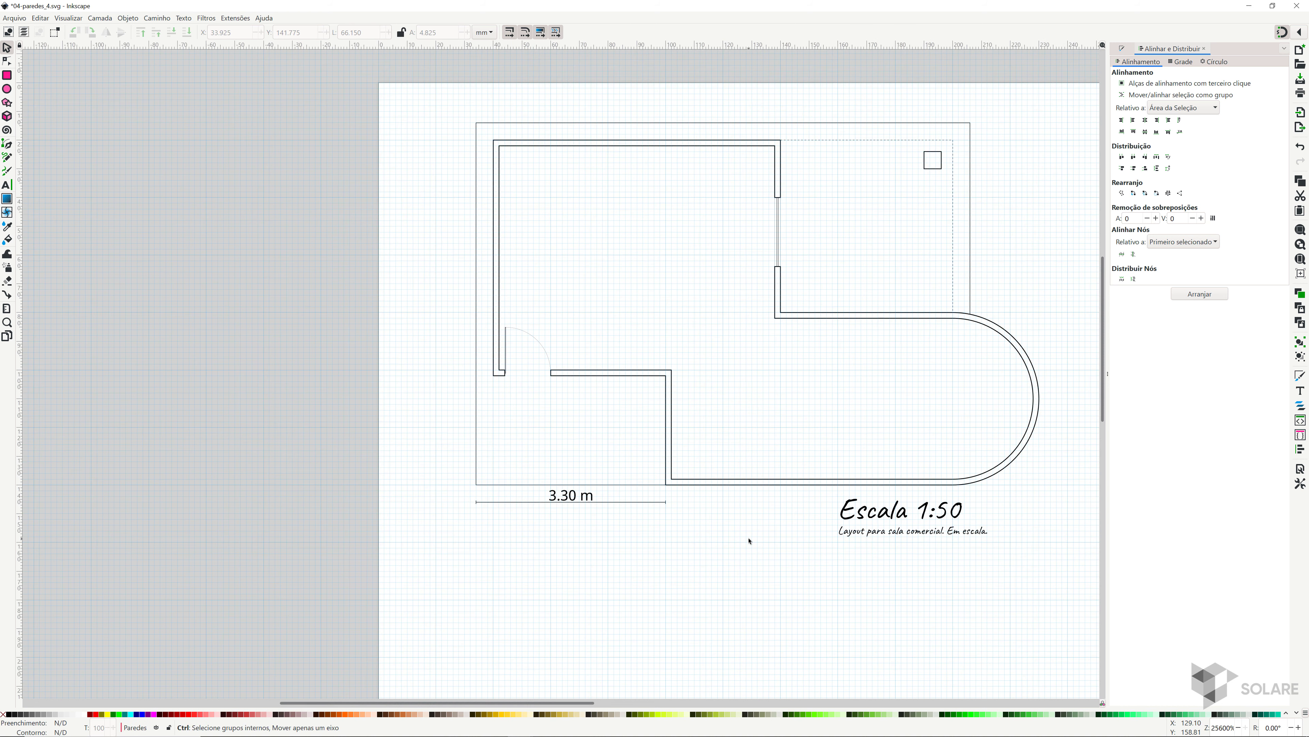
- Select the "3.30 m" text and its dimension line, try a flat black stroke and set their stroke paint to none
{"action": "left_click_drag", "start_coordinate": [470, 486], "coordinate": [691, 531]}
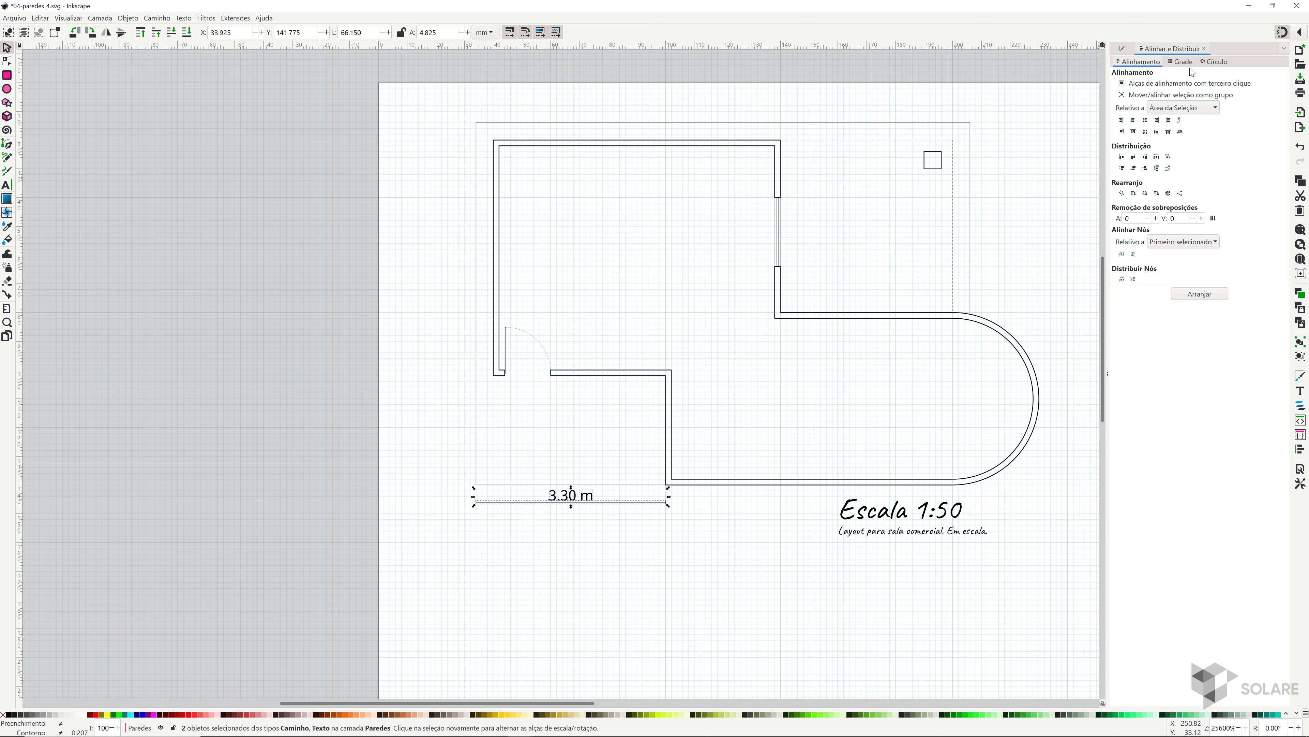
{"action": "left_click", "coordinate": [1123, 50]}
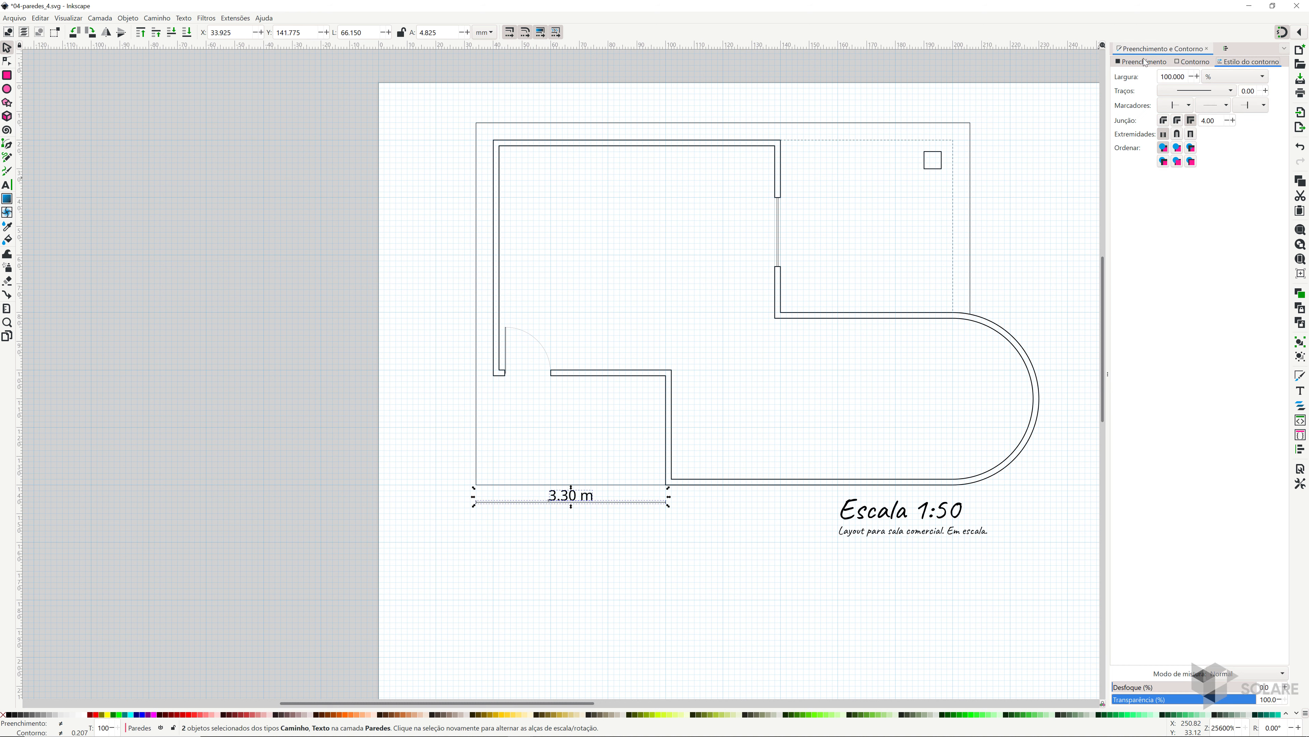
{"action": "left_click", "coordinate": [1179, 65]}
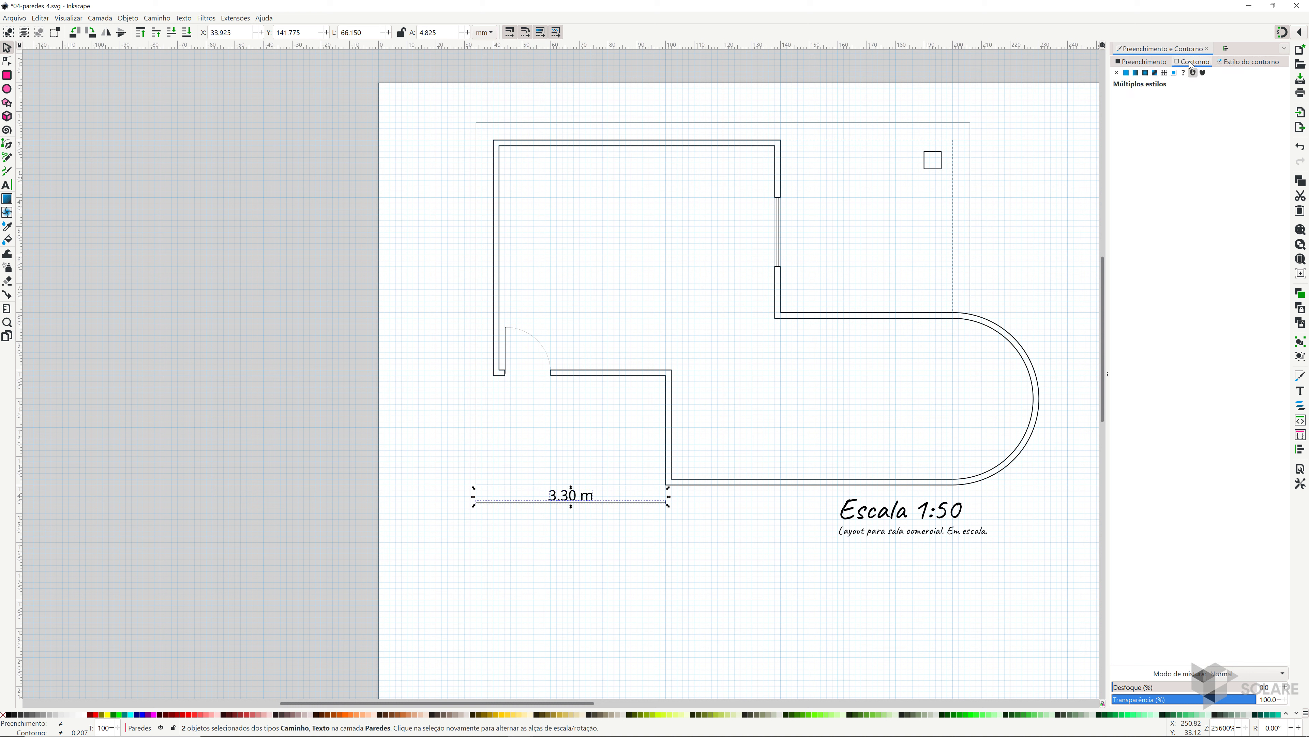
{"action": "left_click", "coordinate": [1126, 74]}
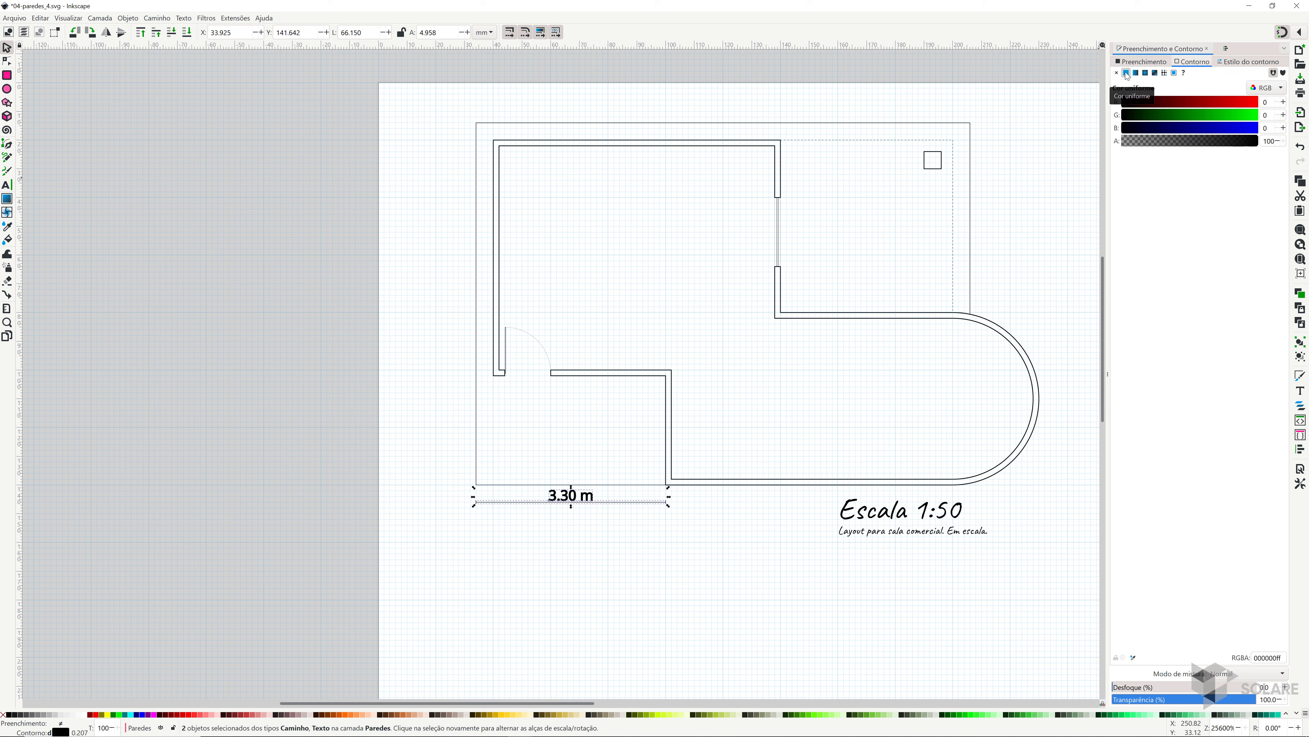
{"action": "left_click", "coordinate": [1117, 73]}
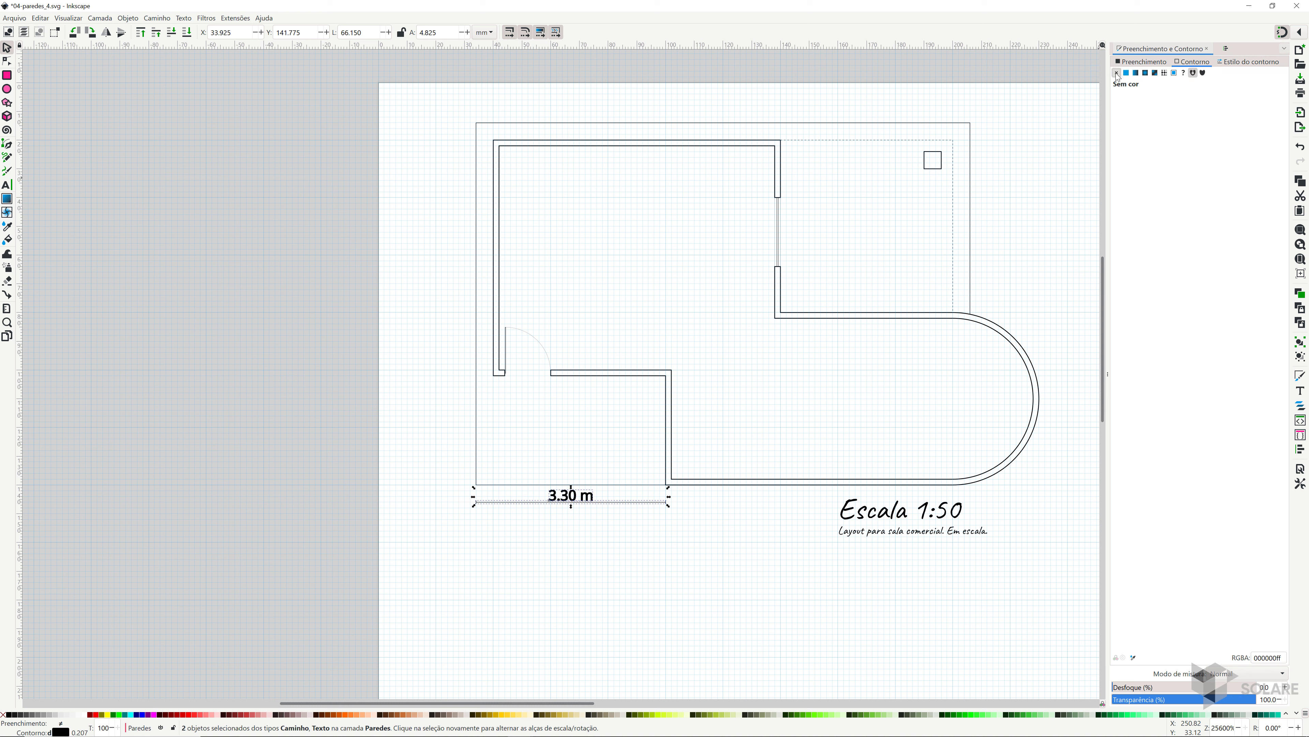
- Give the selected "3.30 m" text and dimension line a flat medium-gray fill and deselect them
{"action": "left_click", "coordinate": [1141, 63]}
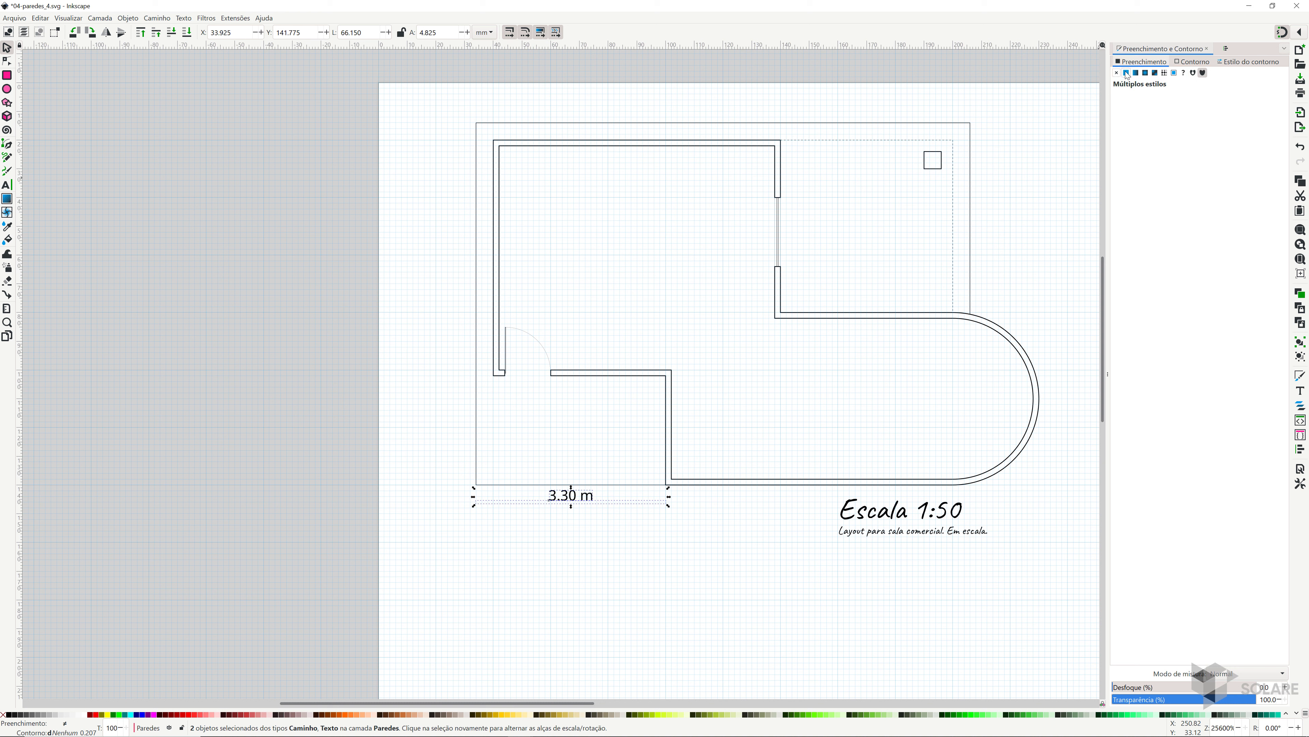
{"action": "left_click", "coordinate": [1126, 73]}
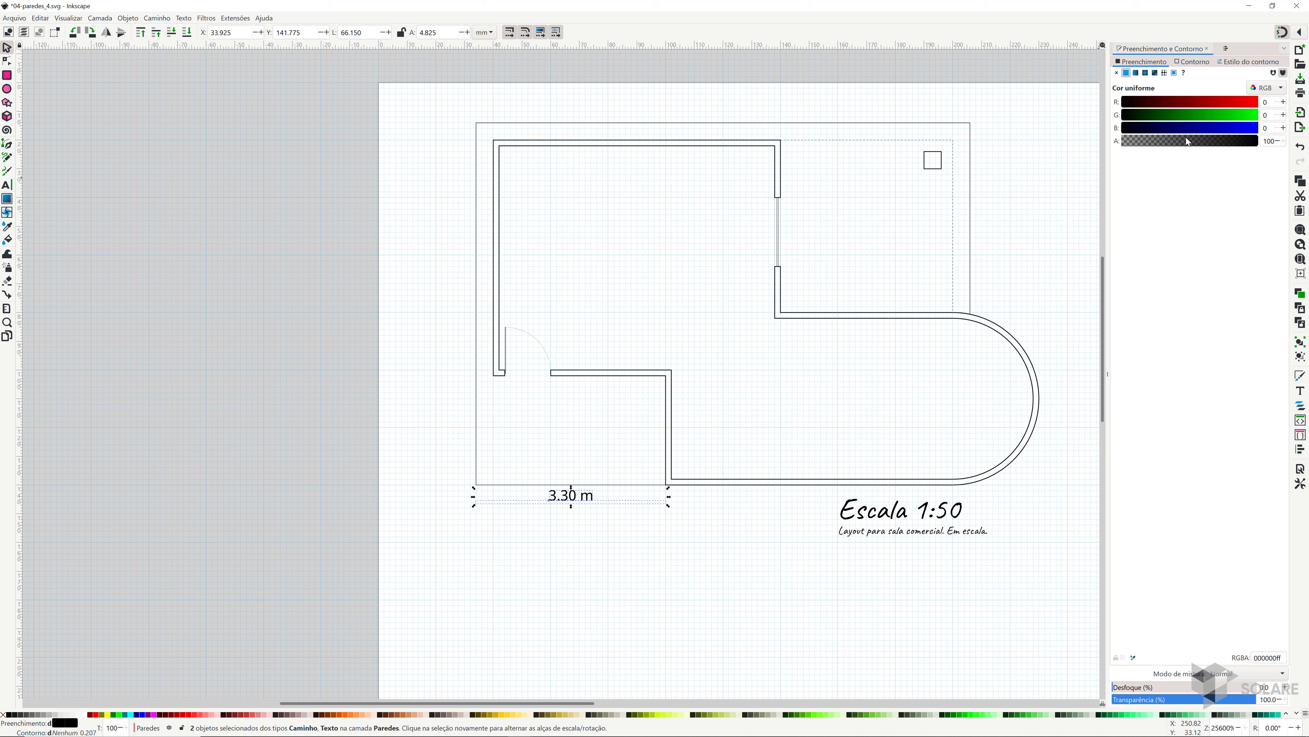
{"action": "left_click", "coordinate": [46, 715]}
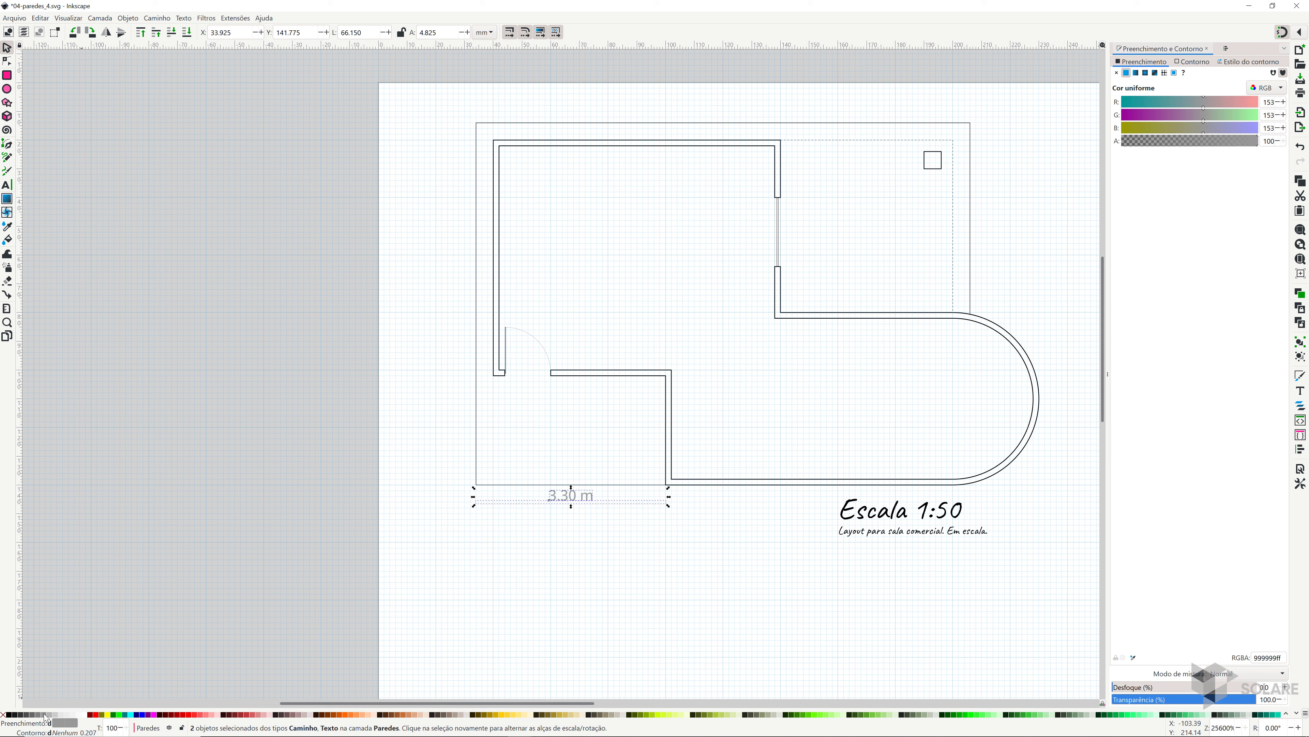
{"action": "left_click", "coordinate": [40, 714]}
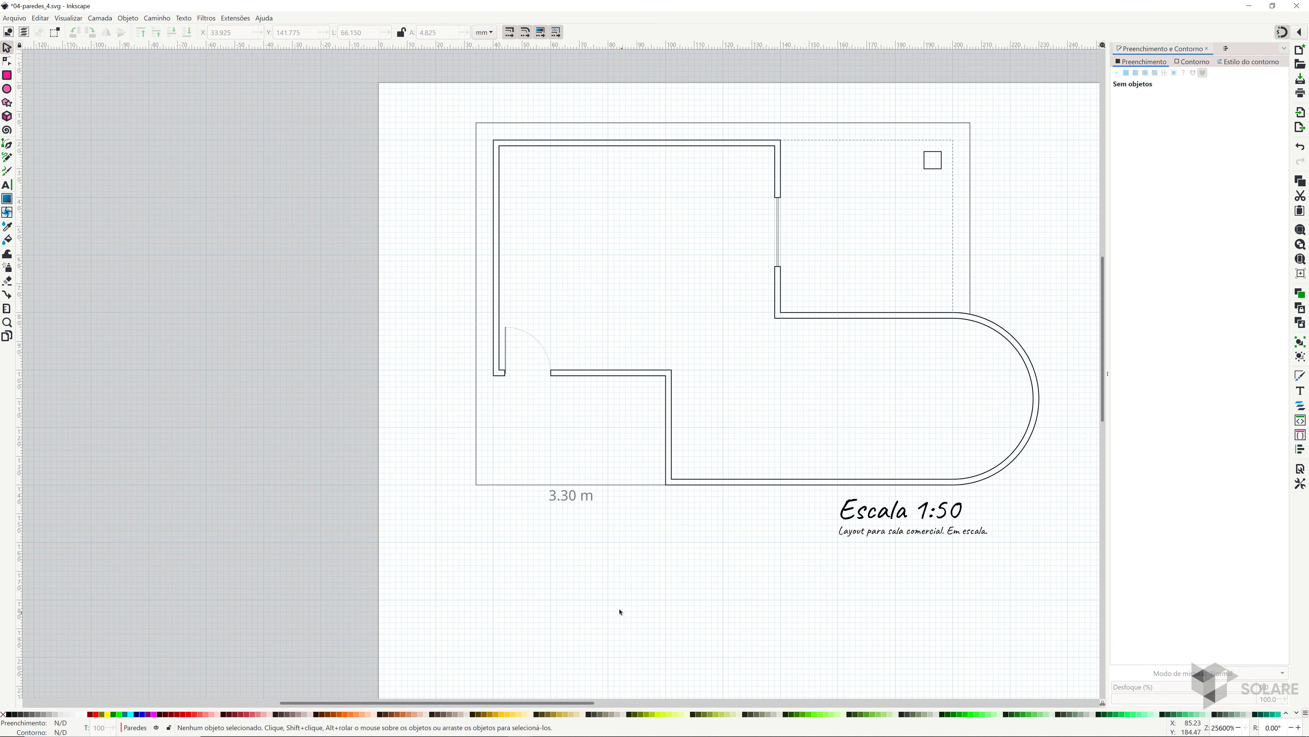
- Give the dimension line under the "3.30 m" text a flat black stroke and a gray fill, and deselect it
{"action": "left_click", "coordinate": [531, 503]}
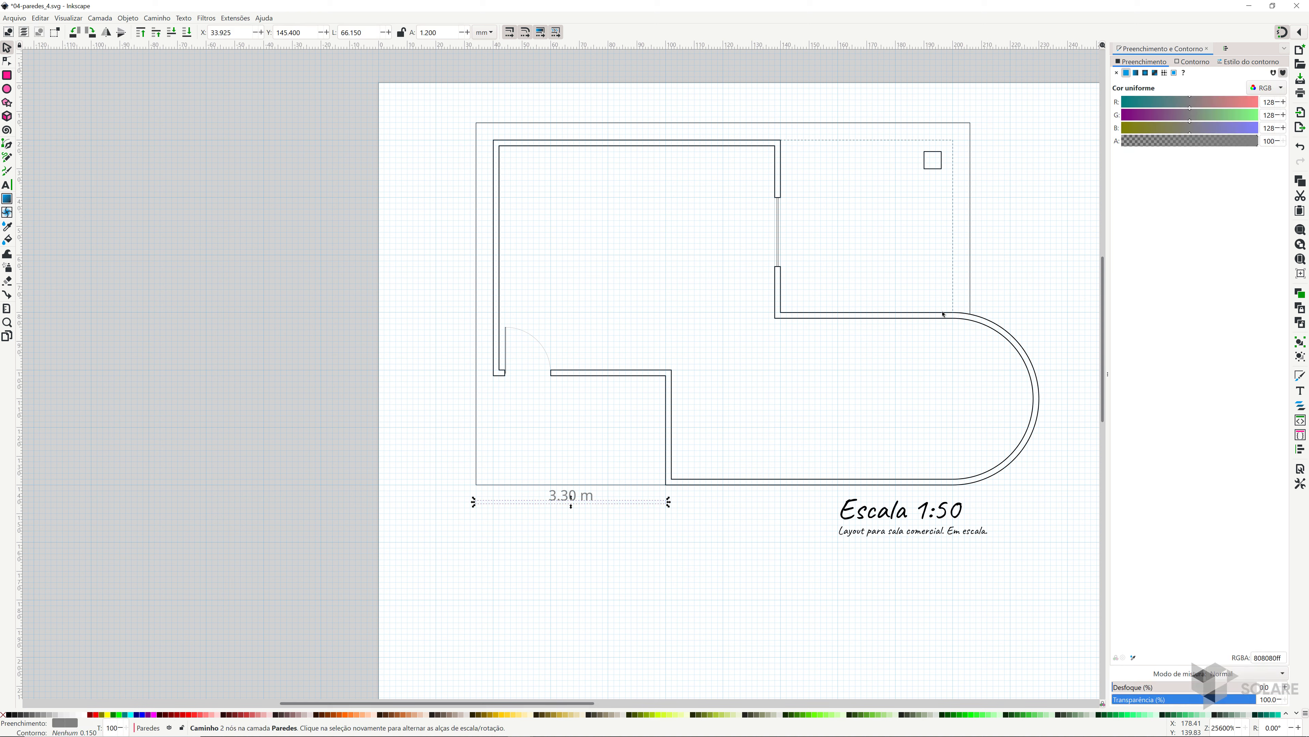
{"action": "left_click", "coordinate": [10, 714]}
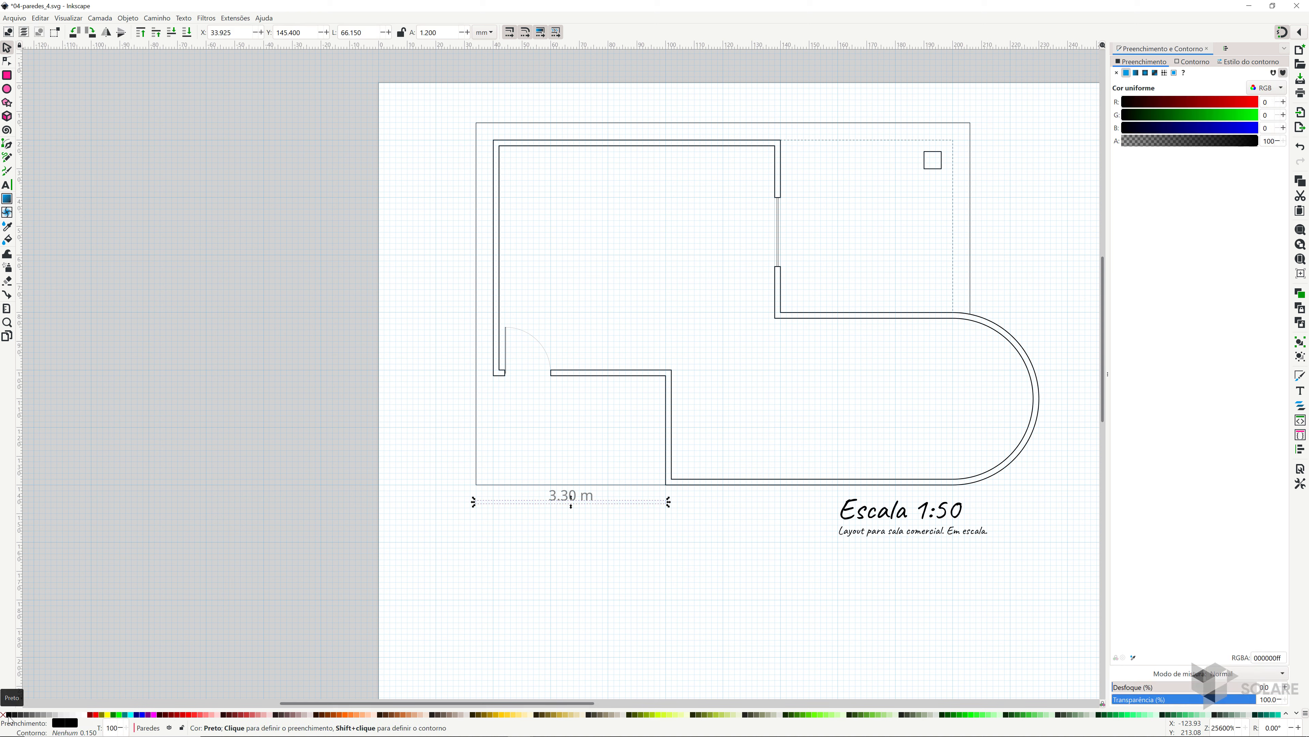
{"action": "left_click", "coordinate": [1192, 62]}
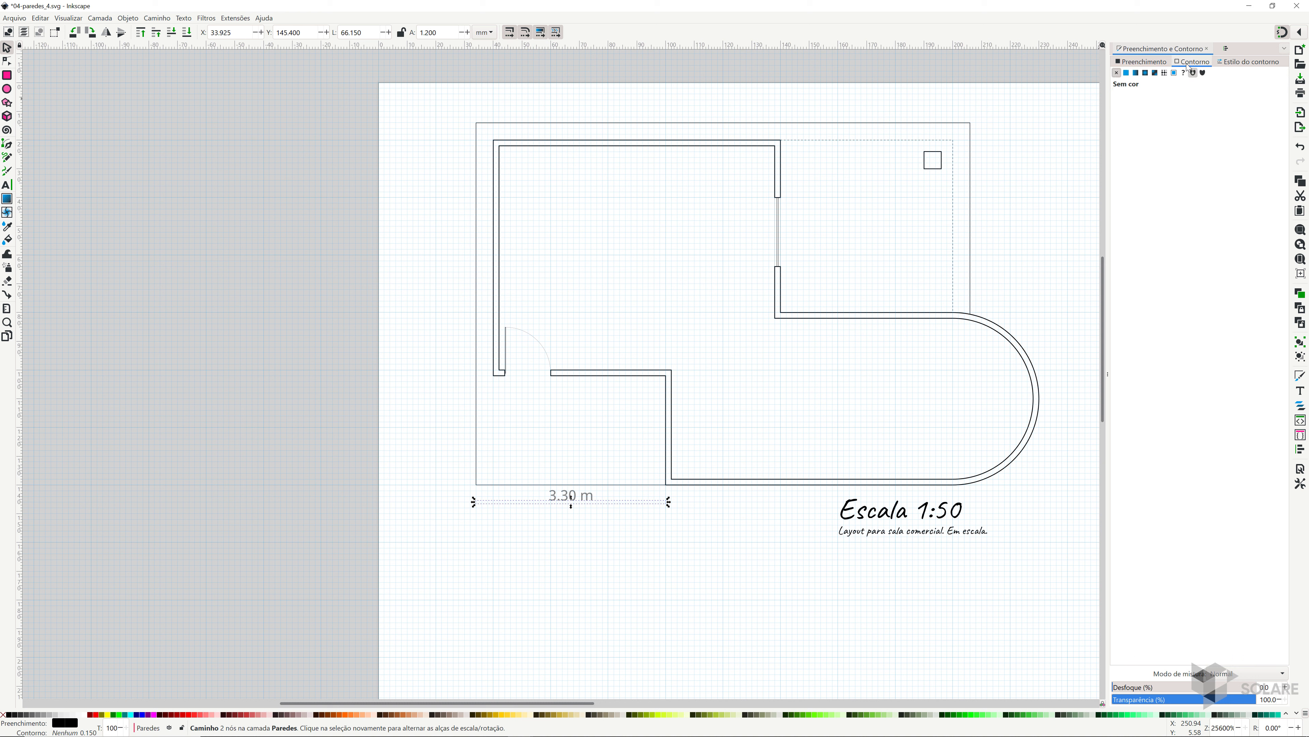
{"action": "left_click", "coordinate": [1126, 72]}
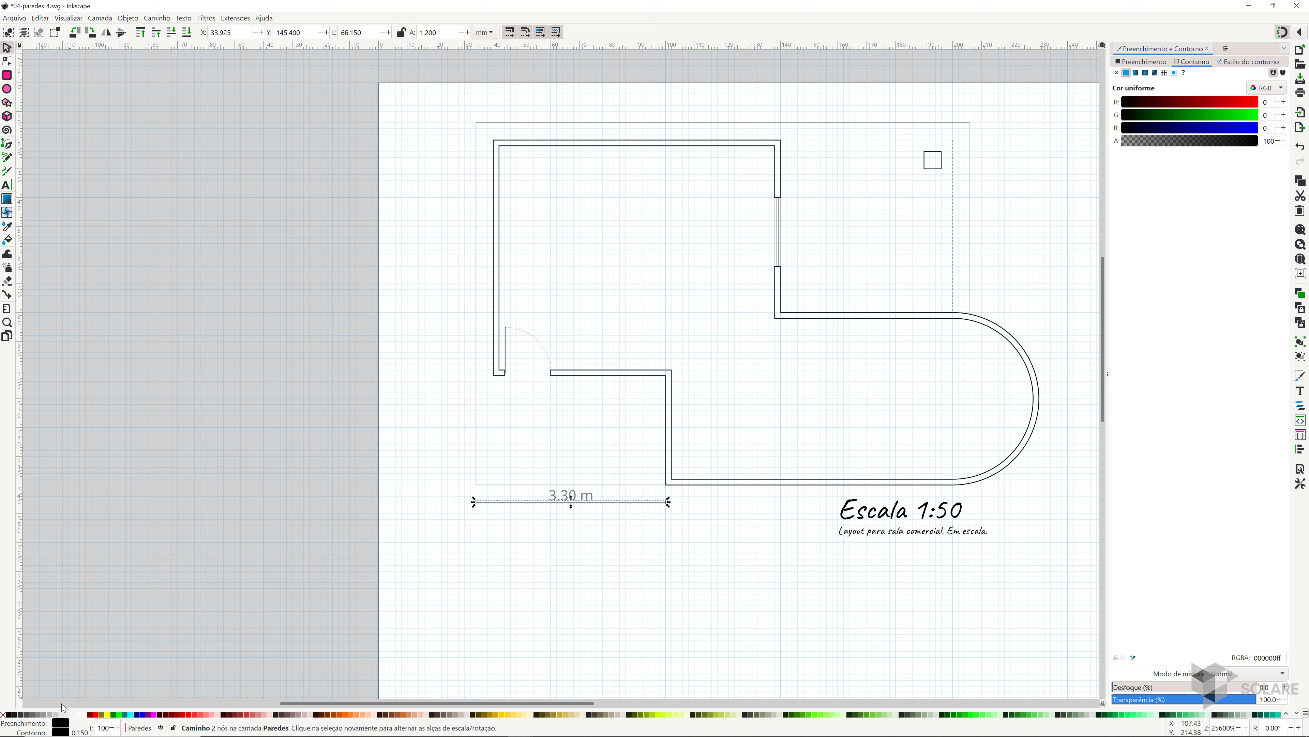
{"action": "left_click", "coordinate": [52, 715]}
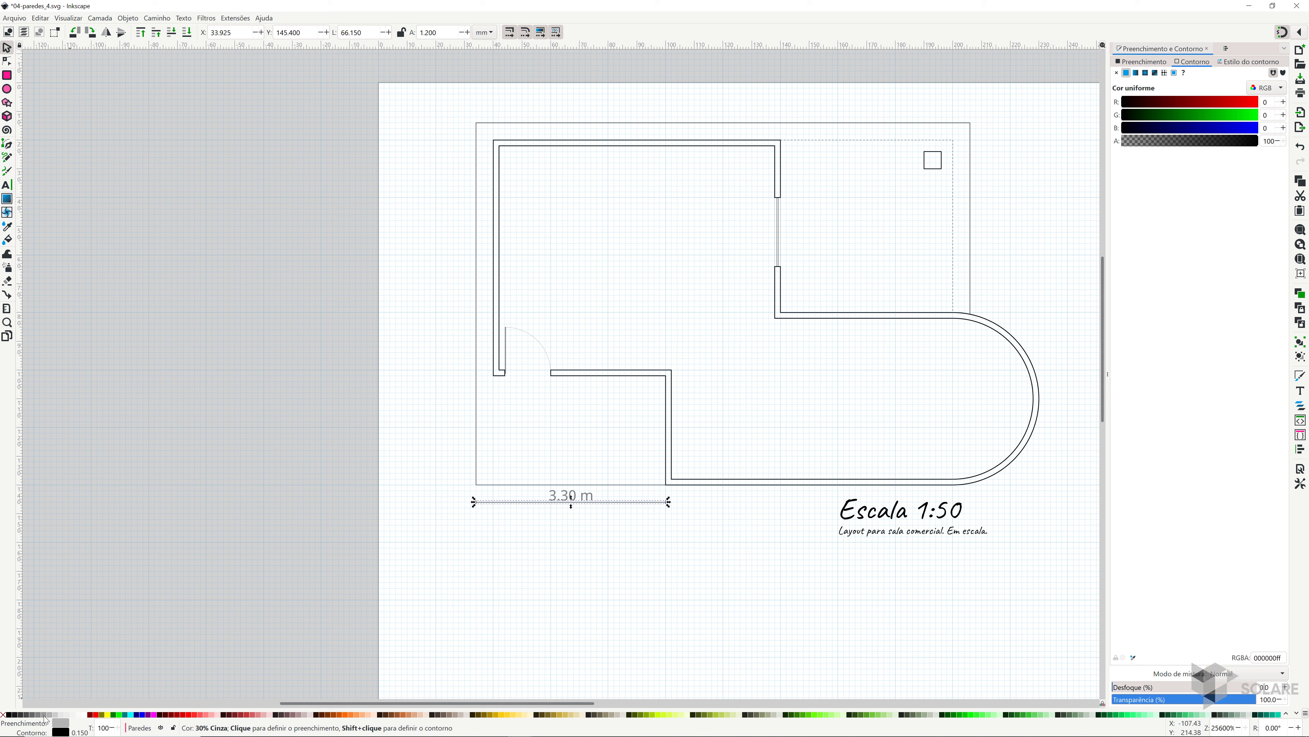
{"action": "left_click", "coordinate": [446, 574]}
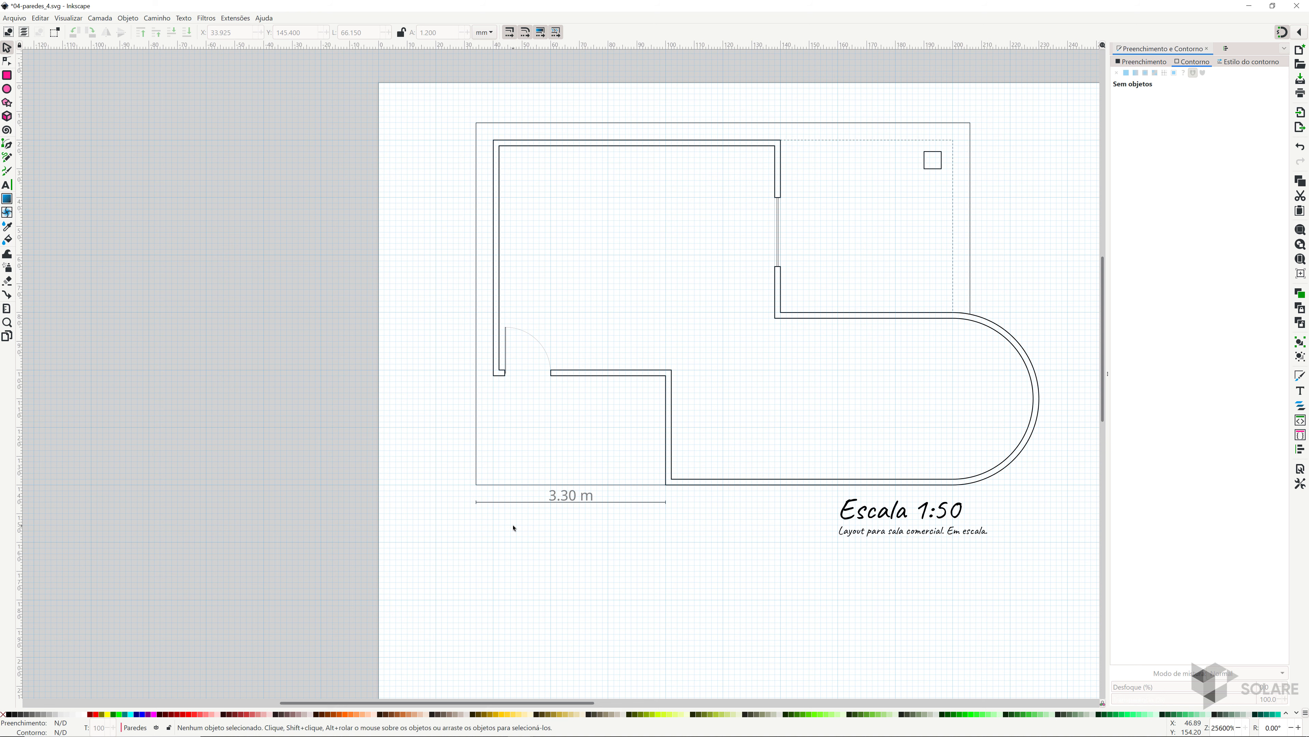
- Select the dimension line under the "3.30 m" text again for editing its stroke paint
{"action": "scroll", "coordinate": [629, 529], "scroll_direction": "up", "scroll_amount": 2}
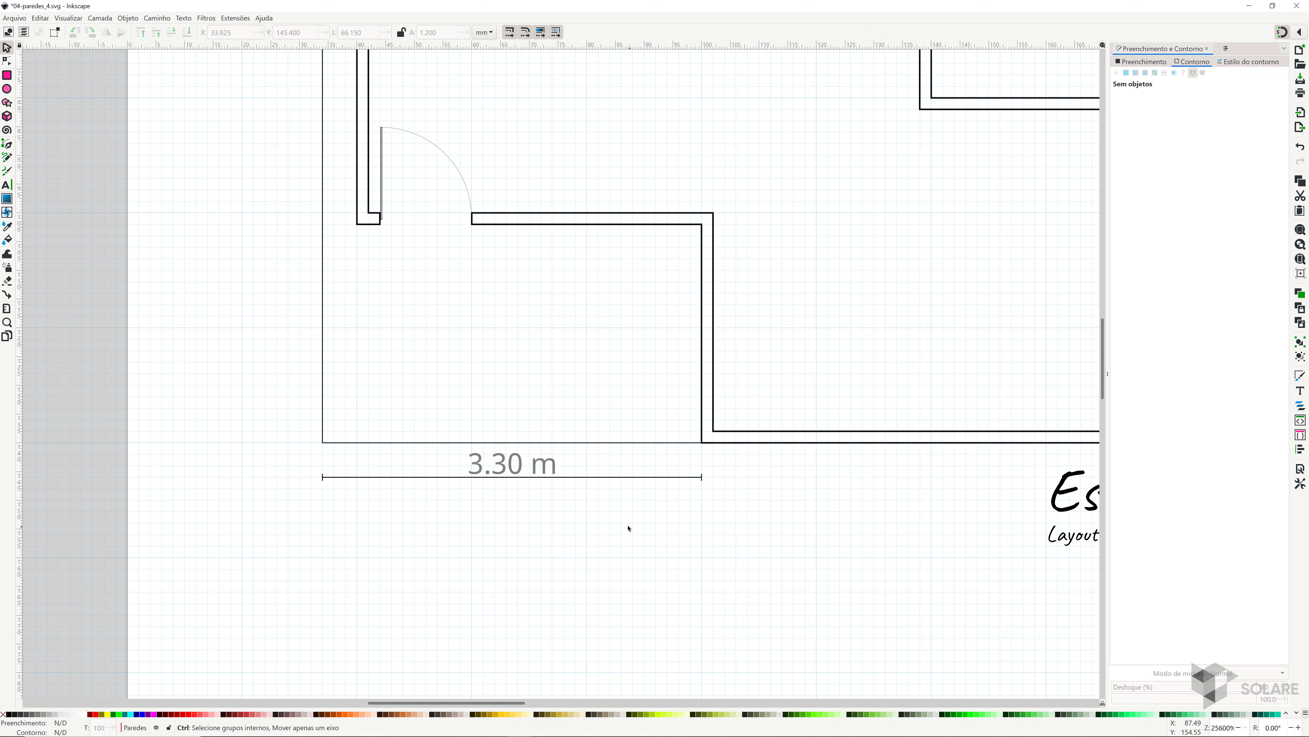
{"action": "left_click", "coordinate": [617, 479]}
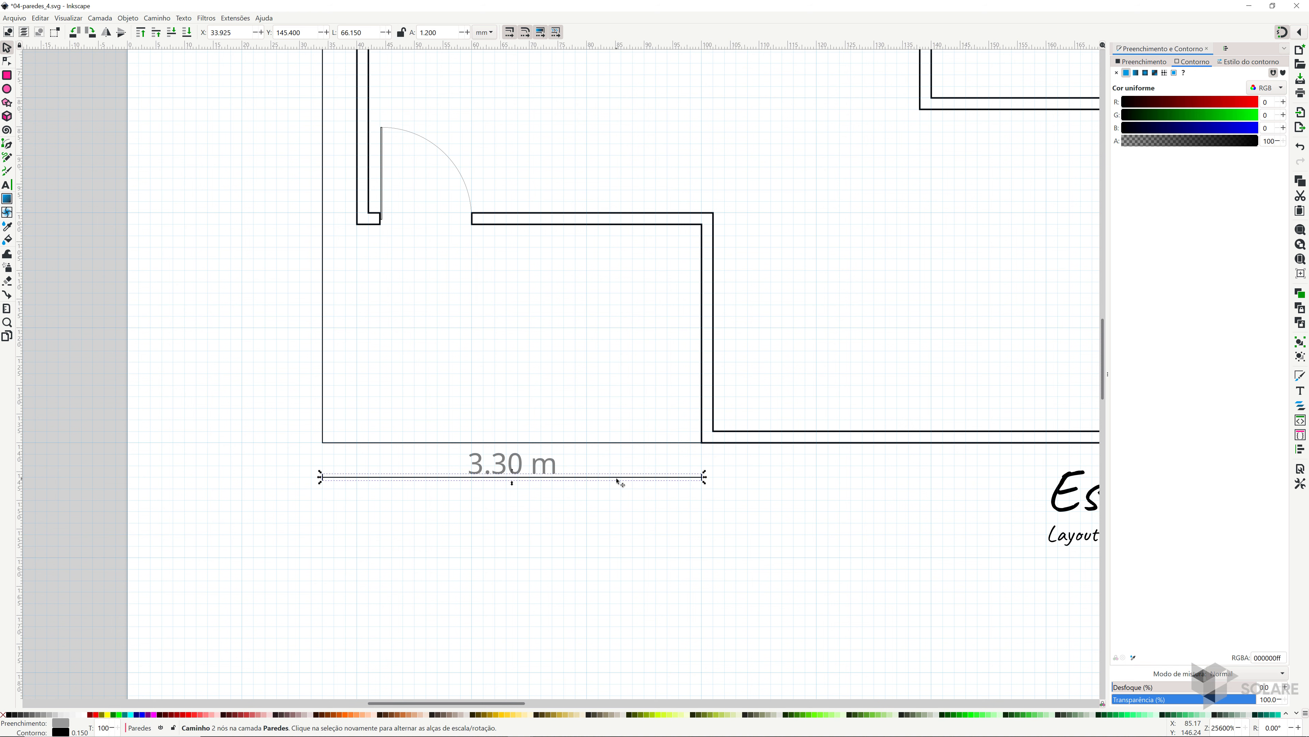